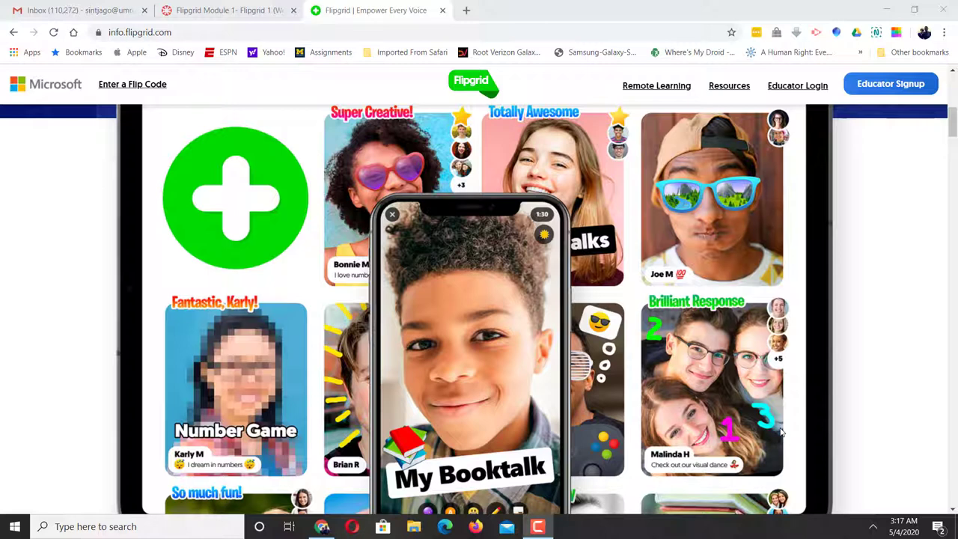
Open the Flipgrid Module 1- Flipgrid 1 assignment from Canvas Assignments and review its join instructions.
left_click(236, 8)
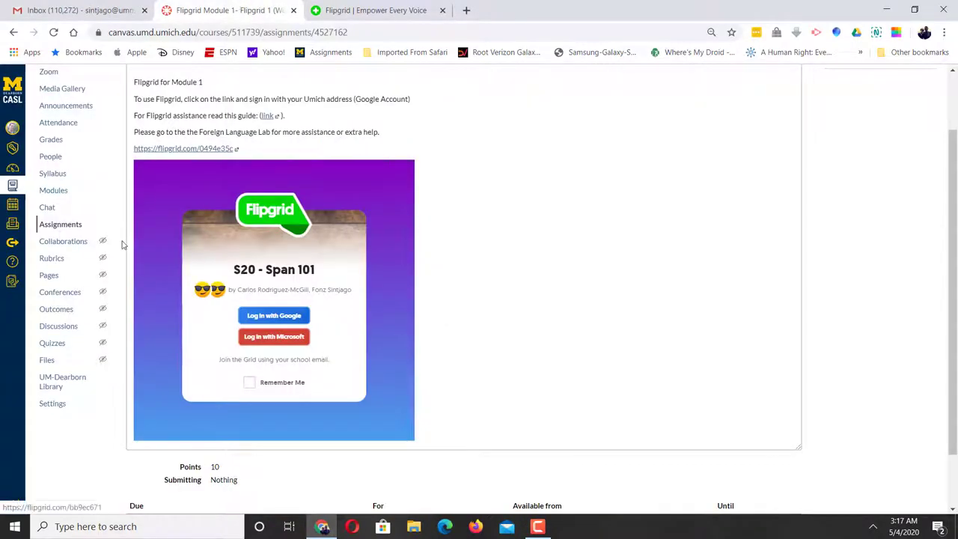
left_click(42, 228)
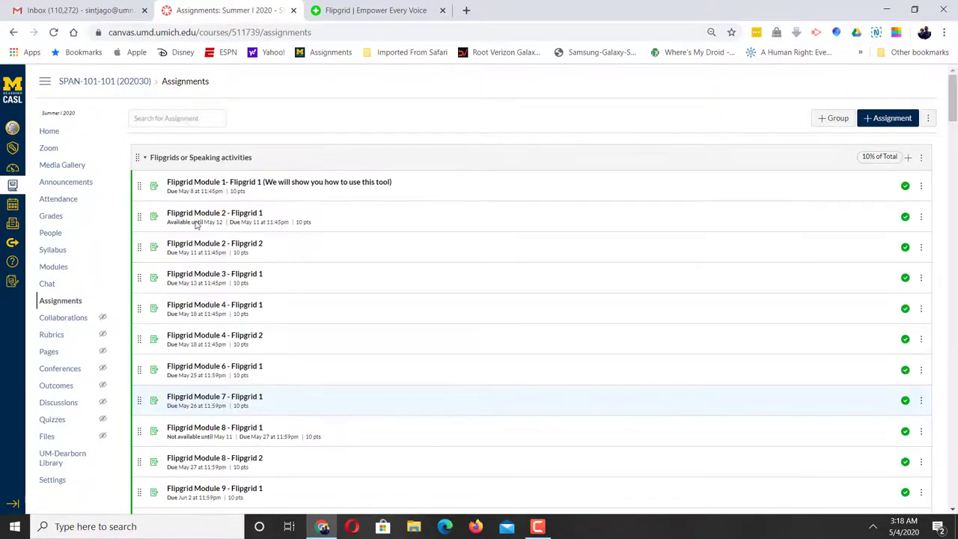
left_click(206, 184)
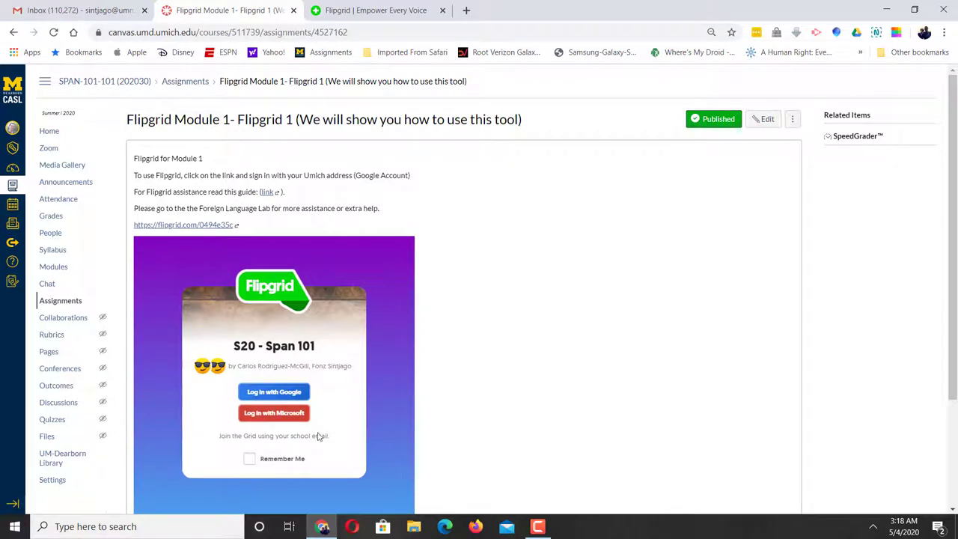
scroll(354, 425, "down", 3)
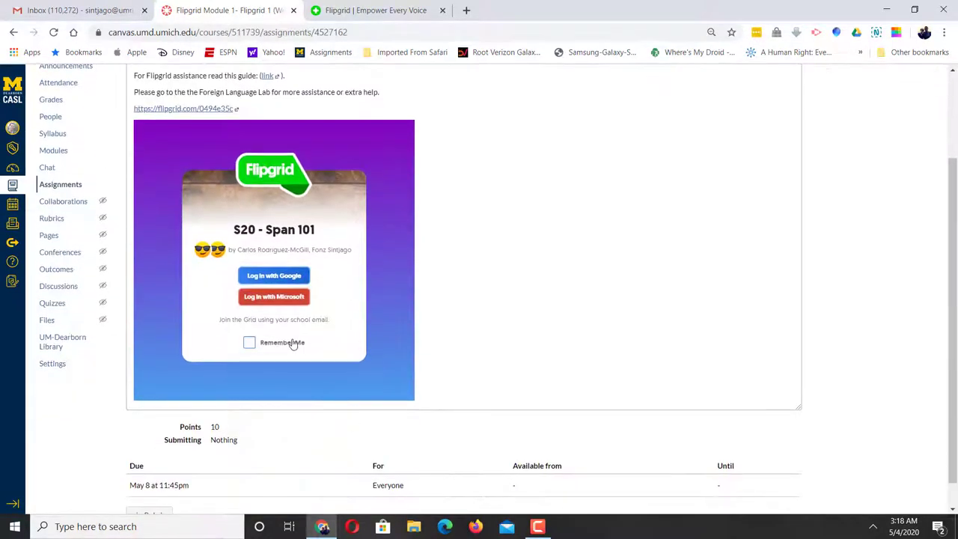
left_click_drag(298, 319, 334, 323)
scroll(221, 221, "up", 1)
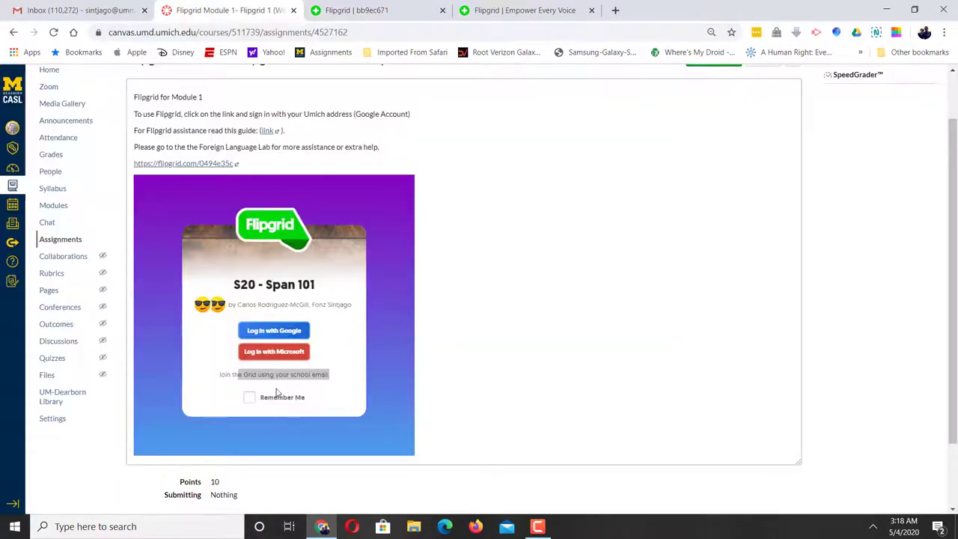
Log in to the embedded Flipgrid with the school Google account and view the bb9ec671 topic's 0 responses.
left_click(273, 335)
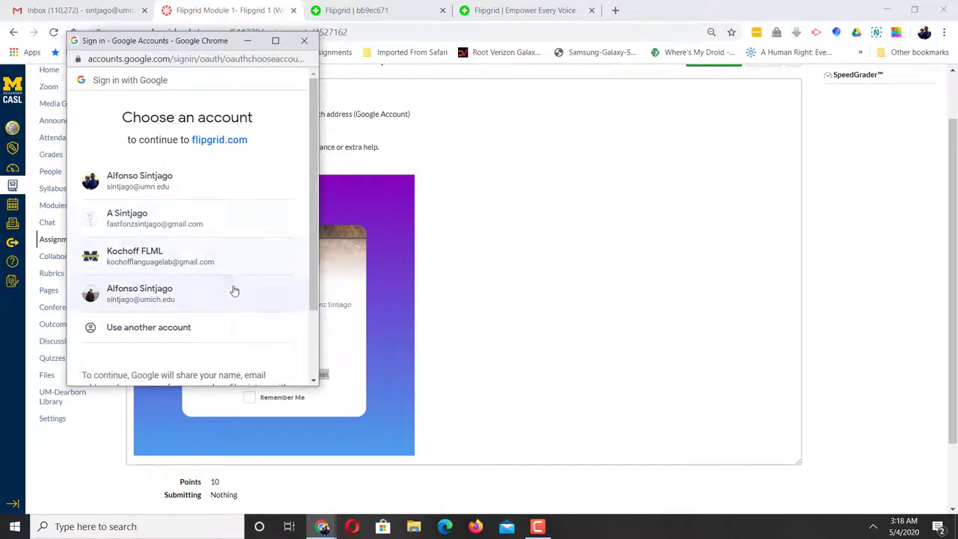
left_click(232, 294)
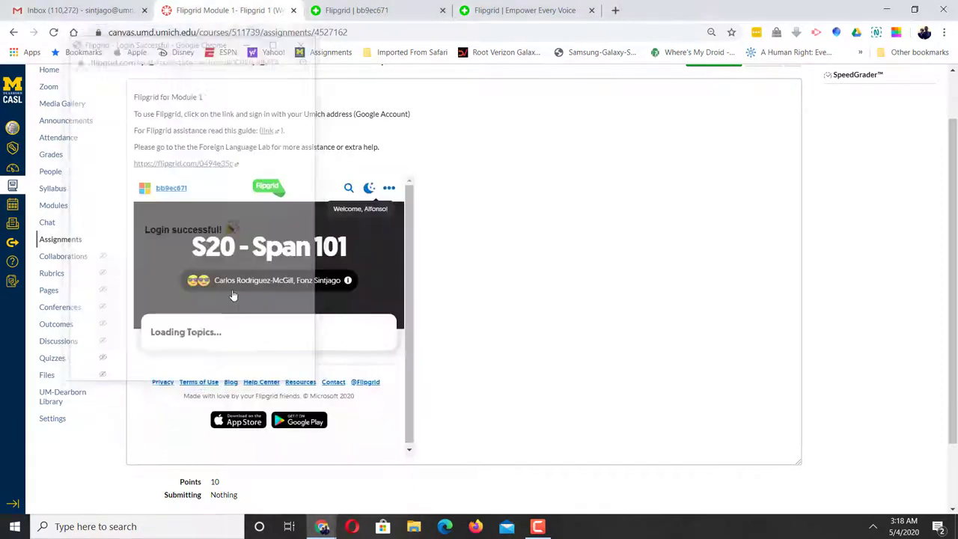
scroll(232, 295, "down", 3)
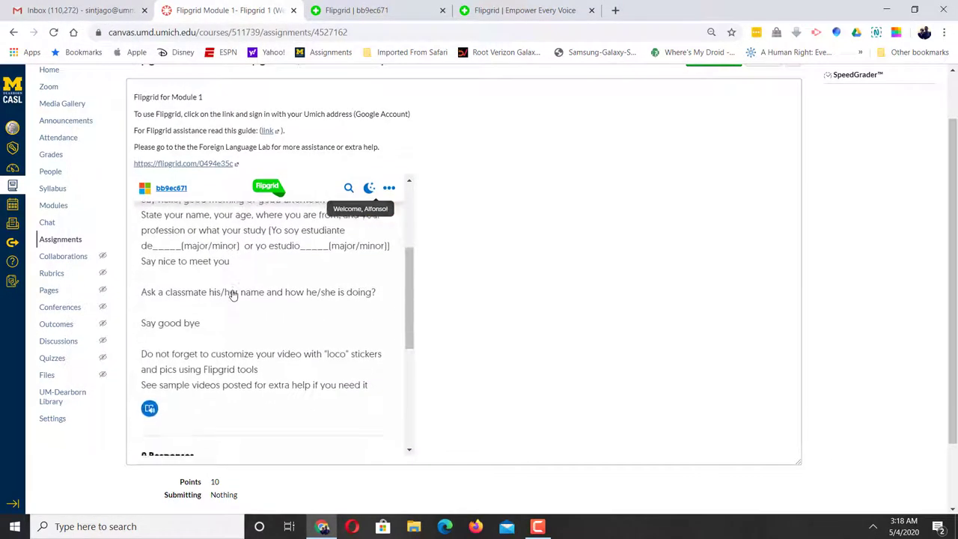
scroll(233, 295, "up", 1)
scroll(233, 295, "down", 2)
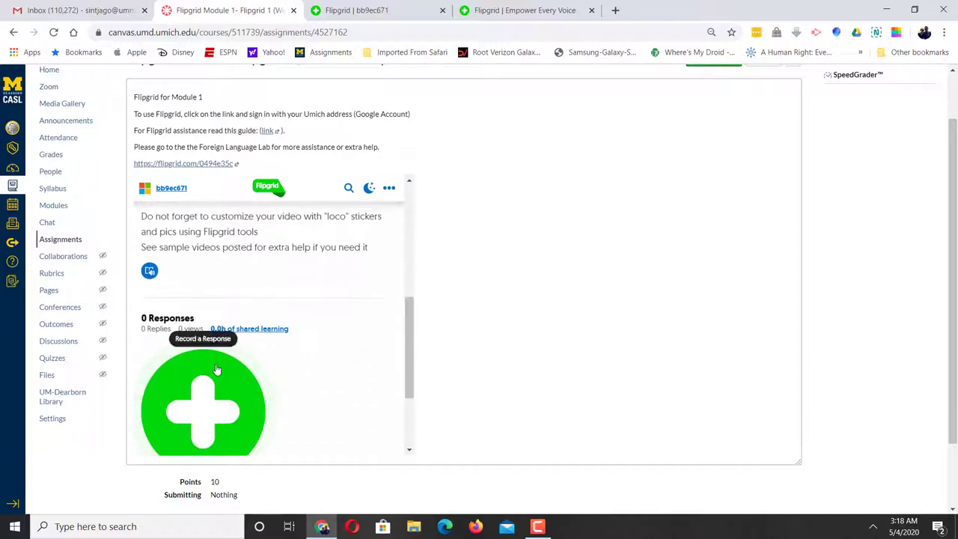
scroll(214, 363, "down", 2)
scroll(229, 242, "up", 1)
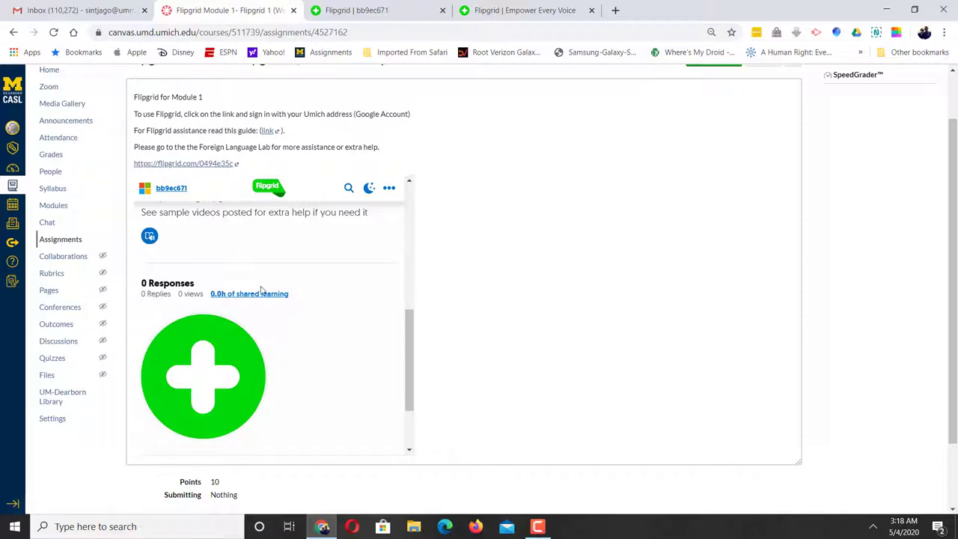
scroll(261, 289, "up", 1)
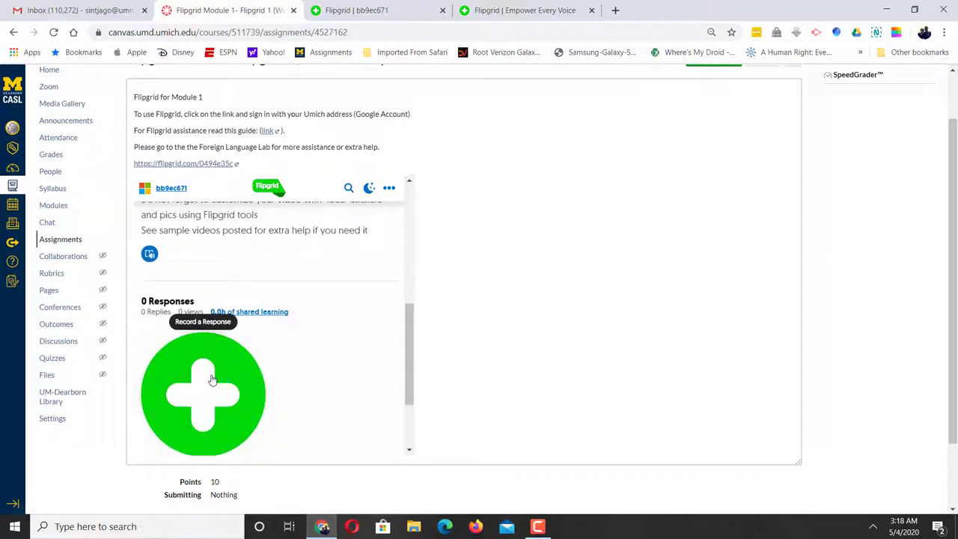
In the Flipgrid tab, check the 20 Topics list and scroll down to the Responses section.
left_click(395, 10)
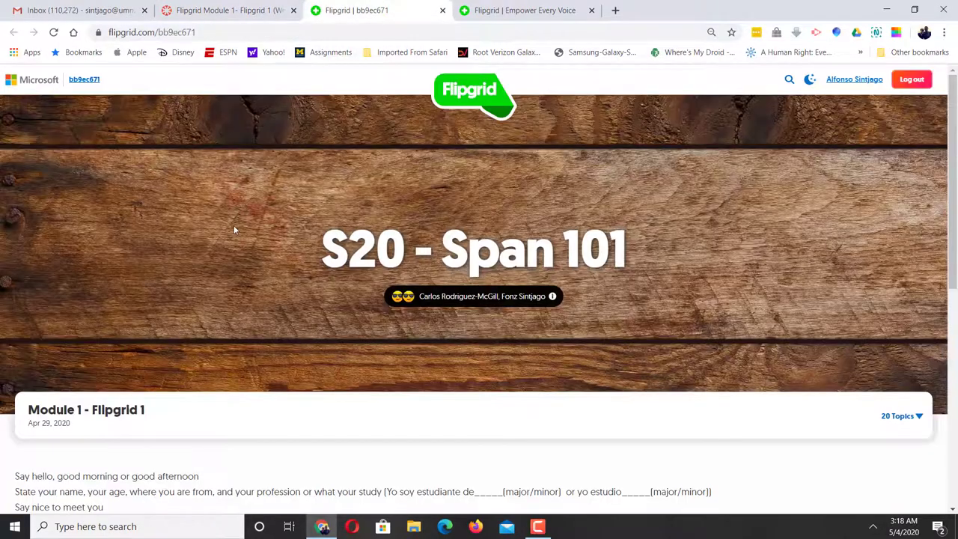
scroll(233, 225, "down", 5)
scroll(236, 223, "up", 2)
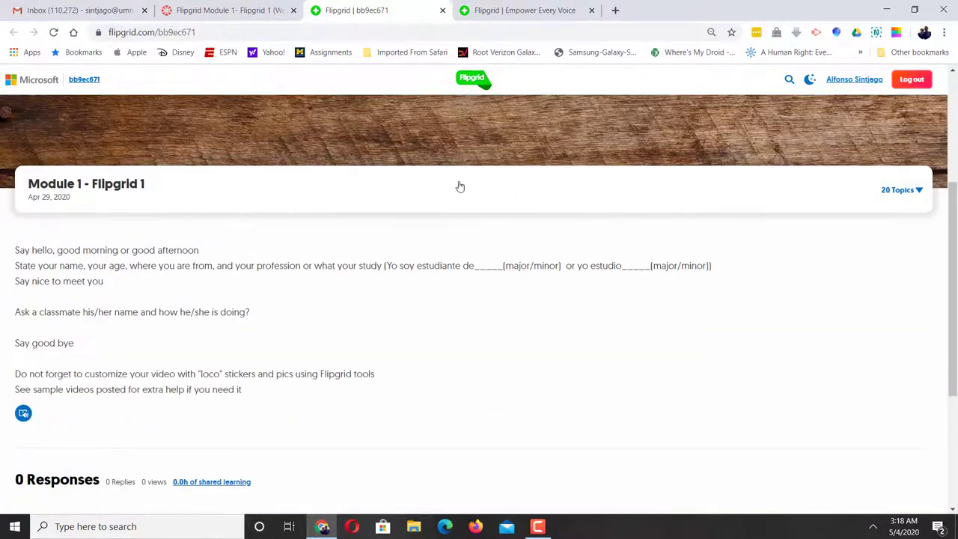
left_click(900, 196)
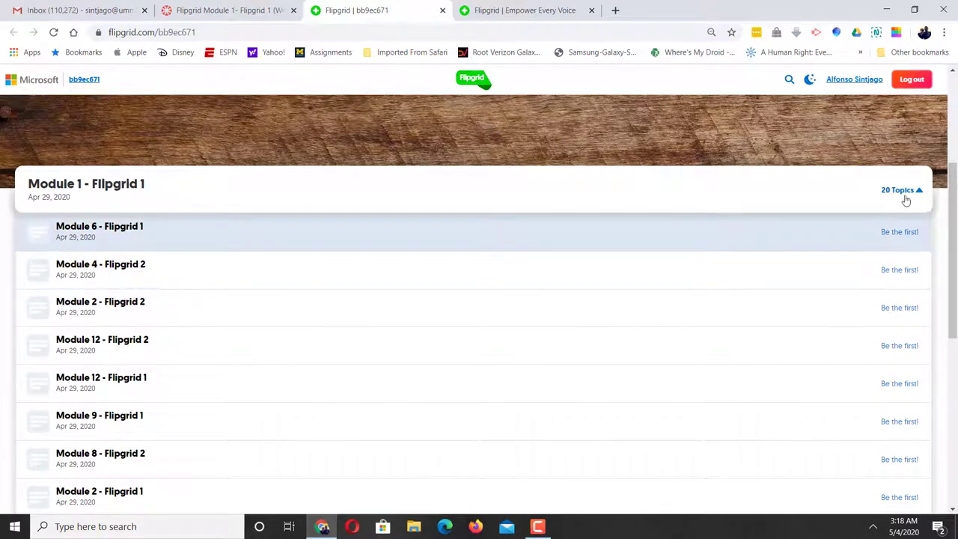
left_click(912, 196)
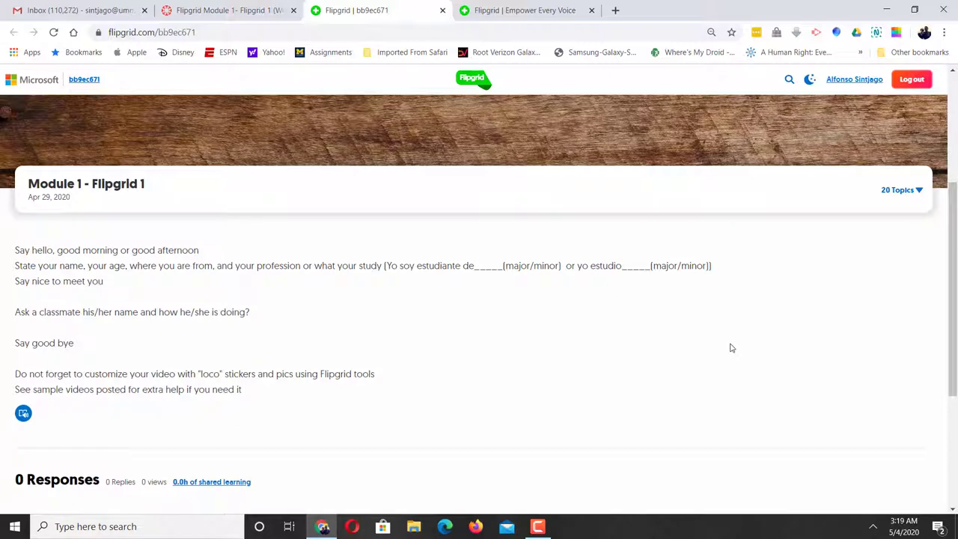
scroll(731, 347, "down", 3)
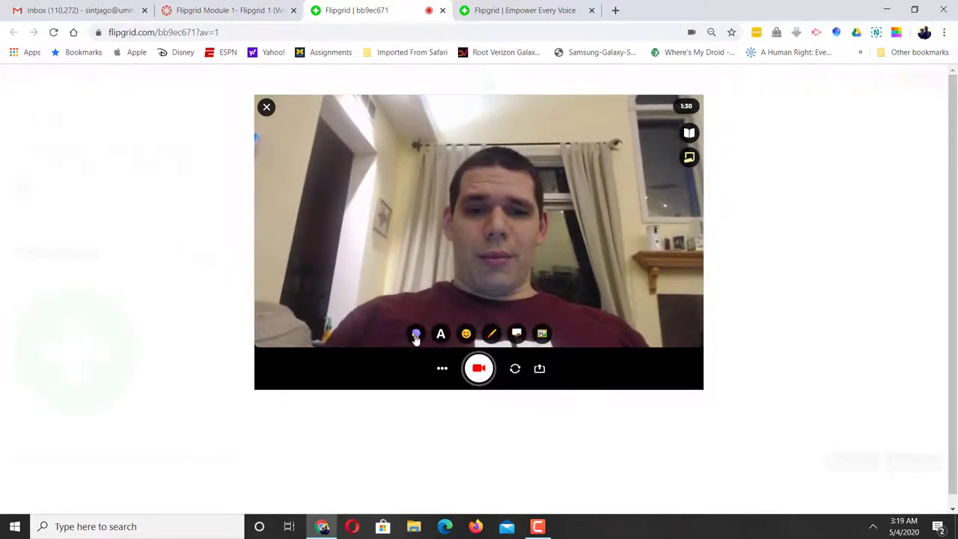
Try the pixelated alien camera filter, remove it, and show Screen Recording, Add video clip and Audio options.
left_click(416, 335)
left_click(554, 311)
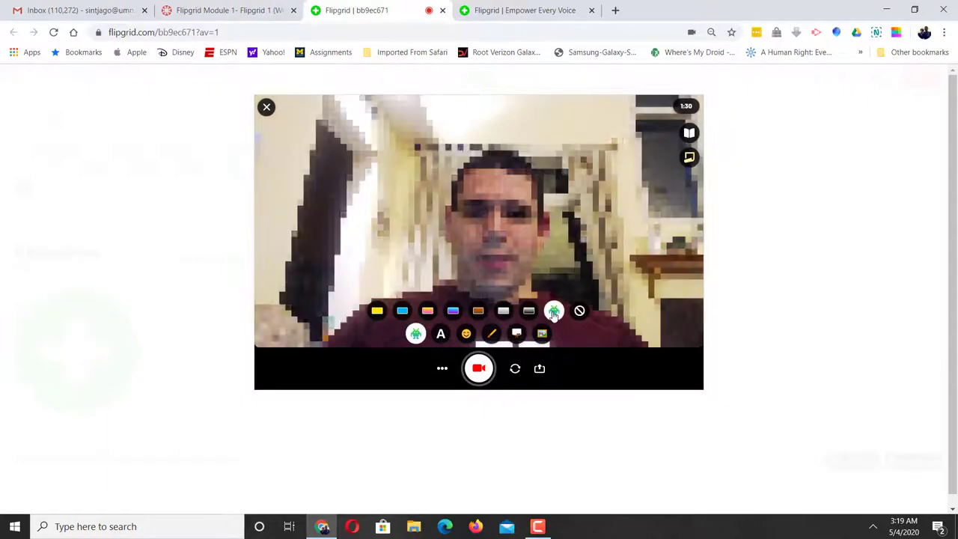
left_click(553, 311)
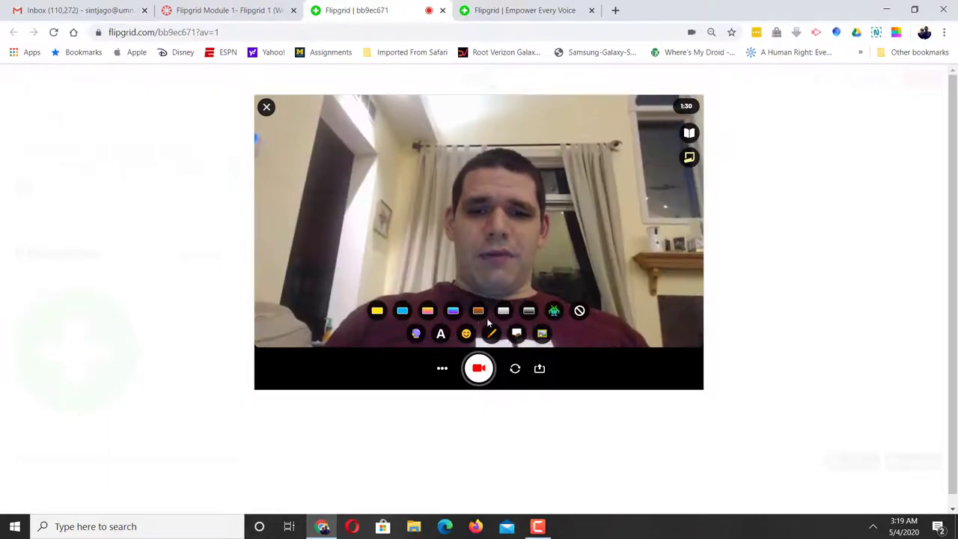
left_click(442, 369)
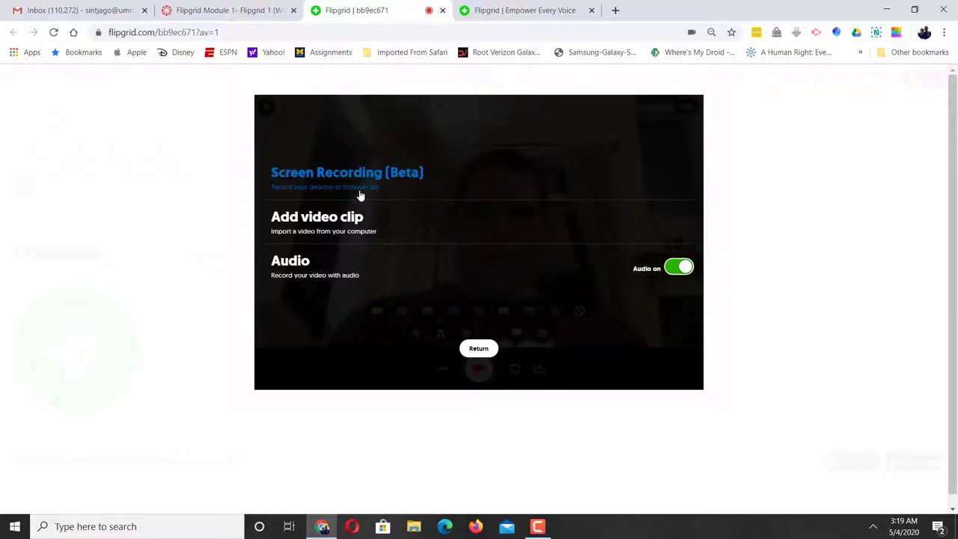
Try a sunglasses emoji sticker on the video, reposition it, then clear it off.
left_click(477, 348)
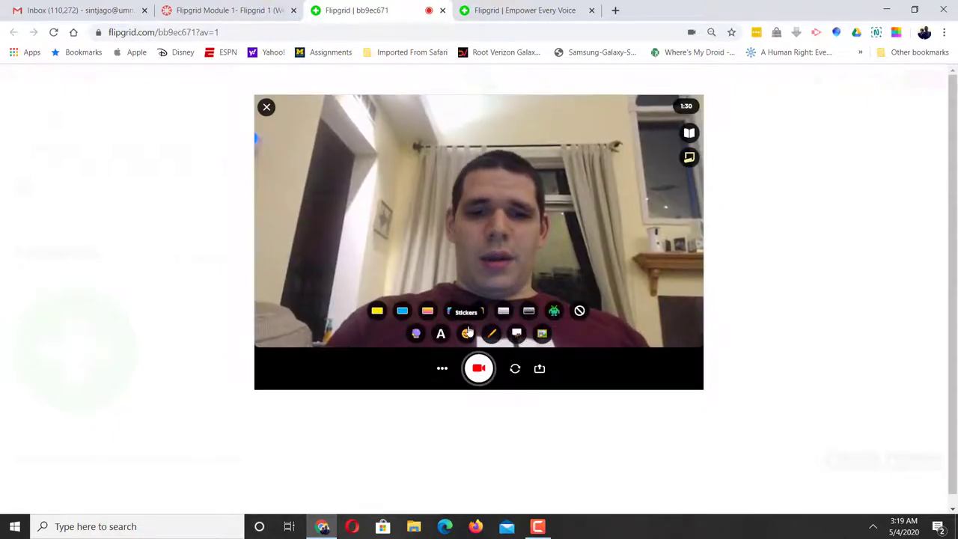
left_click(467, 333)
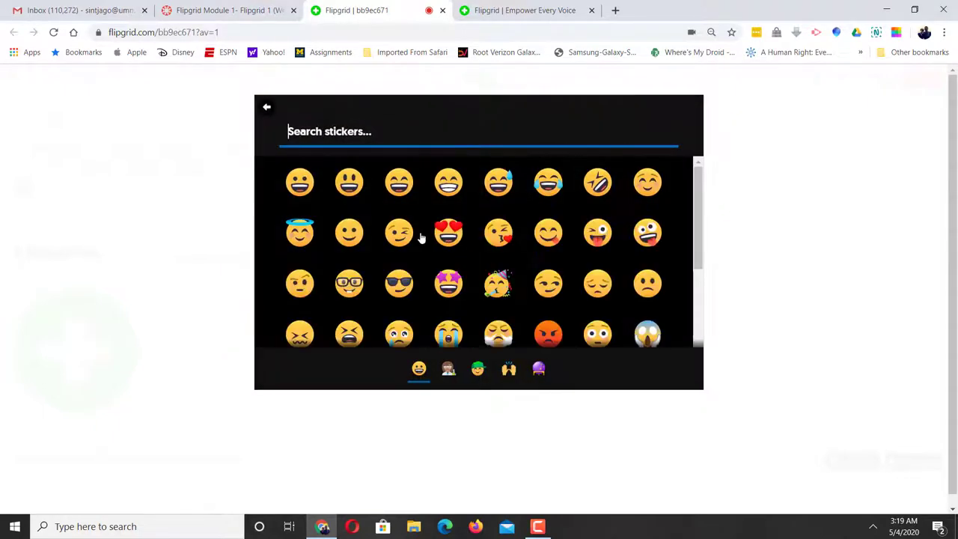
left_click(398, 283)
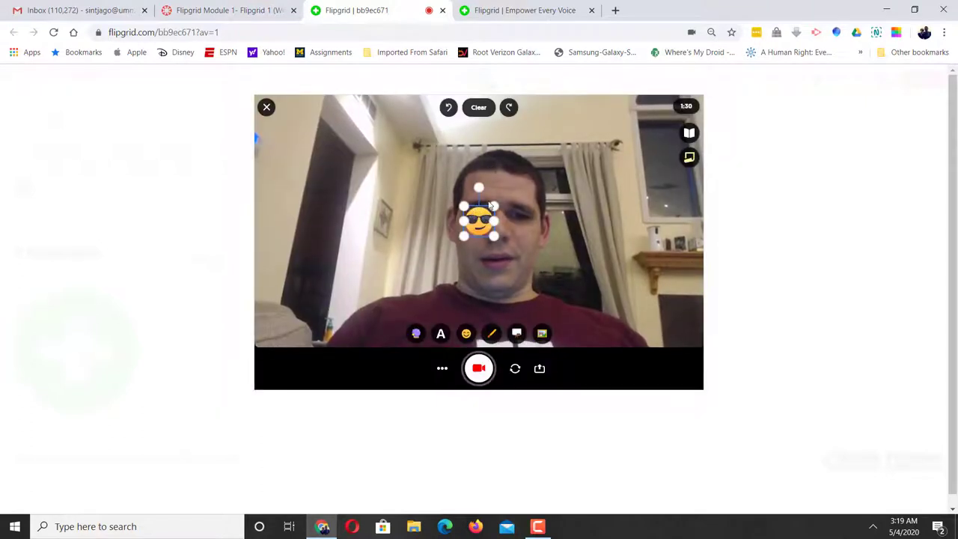
mouse_move(479, 219)
left_mouse_down()
mouse_move(648, 160)
mouse_move(621, 172)
mouse_move(633, 182)
mouse_move(601, 218)
left_mouse_up()
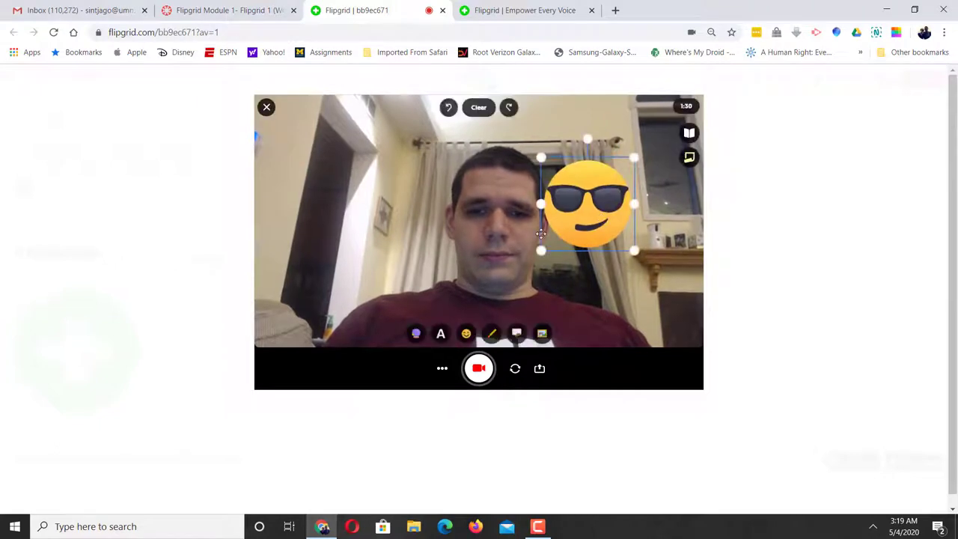
left_click_drag(592, 184, 497, 205)
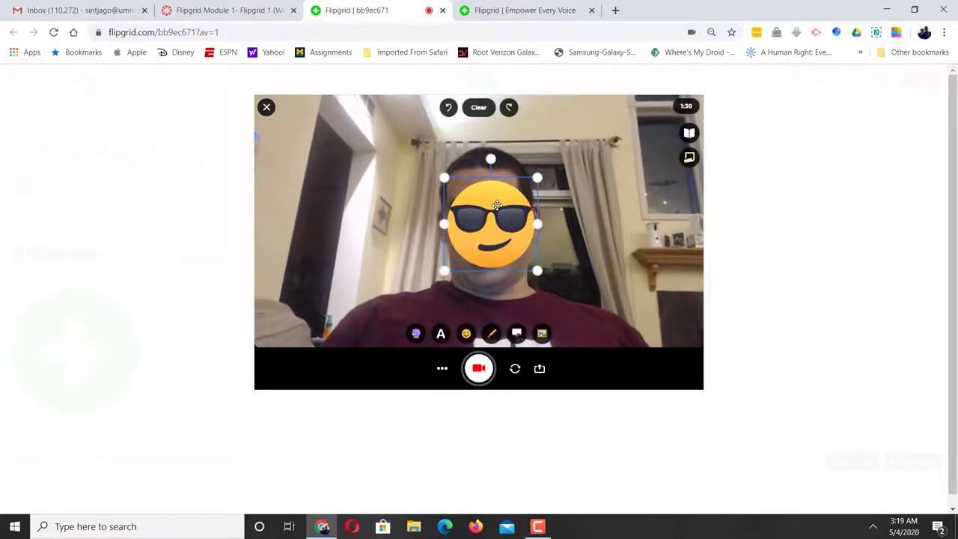
left_click(487, 107)
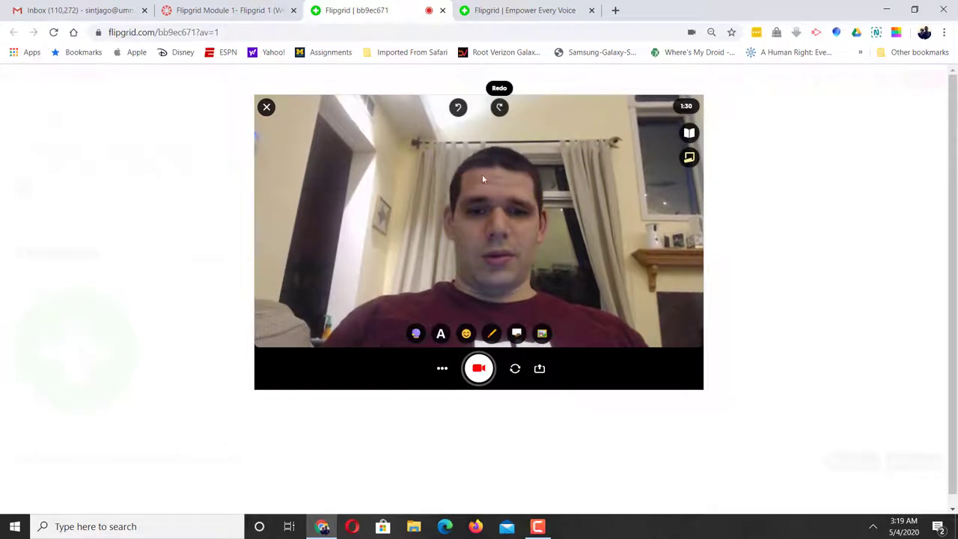
Add the orange reflective sunglasses from the accessories stickers and shrink them over the eyes.
left_click(465, 333)
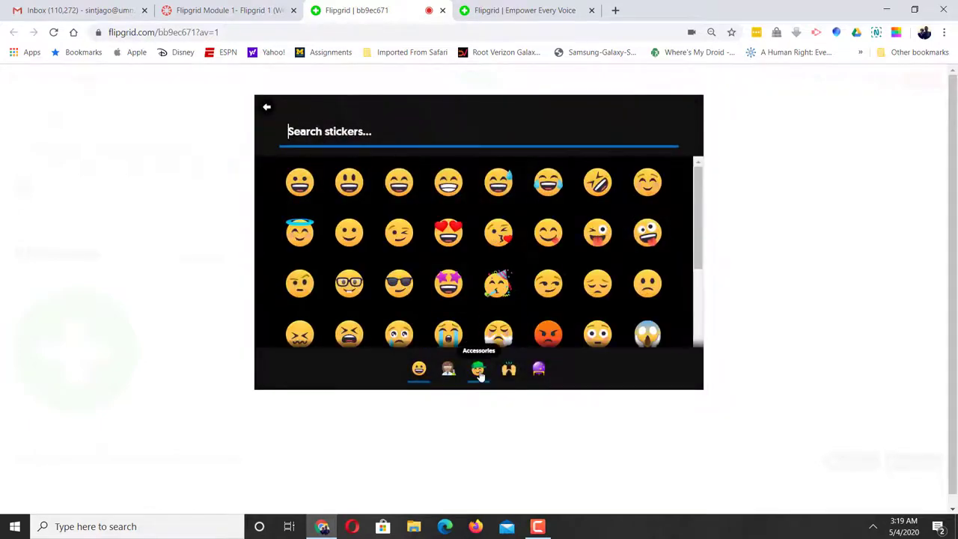
left_click(478, 369)
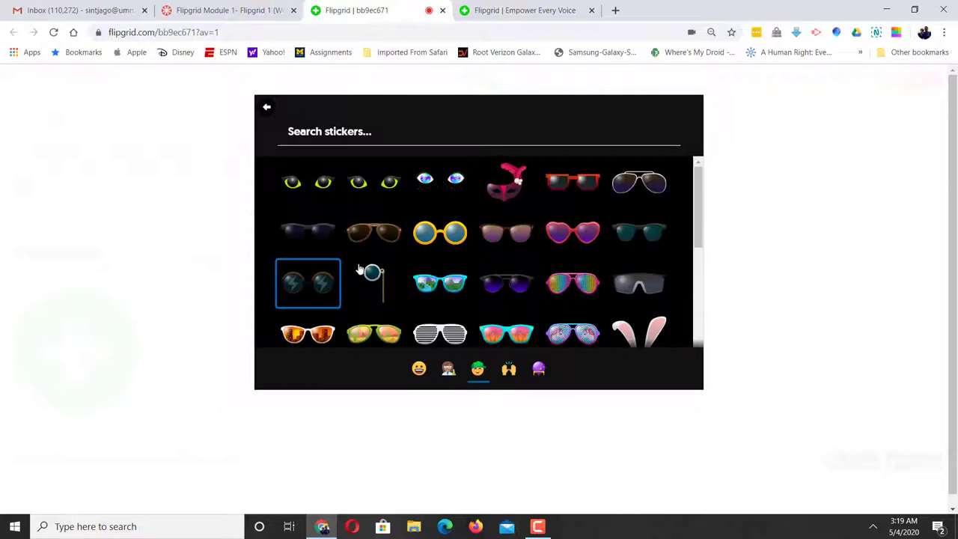
left_click(303, 336)
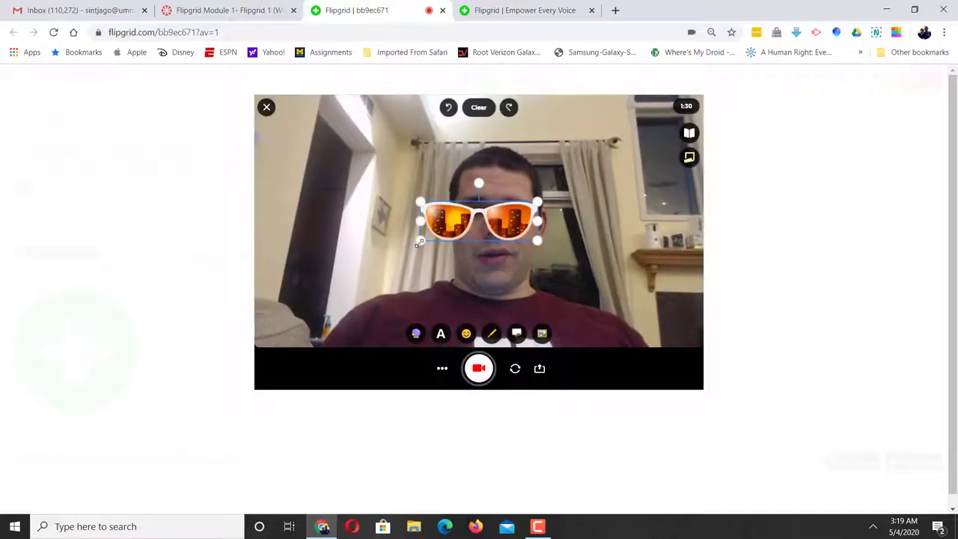
left_click_drag(413, 248, 467, 208)
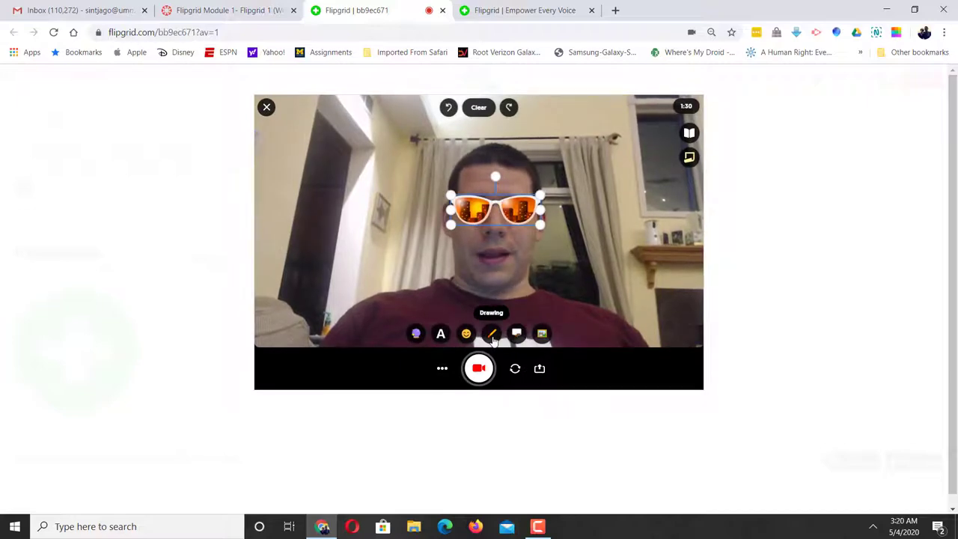
Draw two red freehand scribbles beside the face with the drawing pen.
left_click(491, 333)
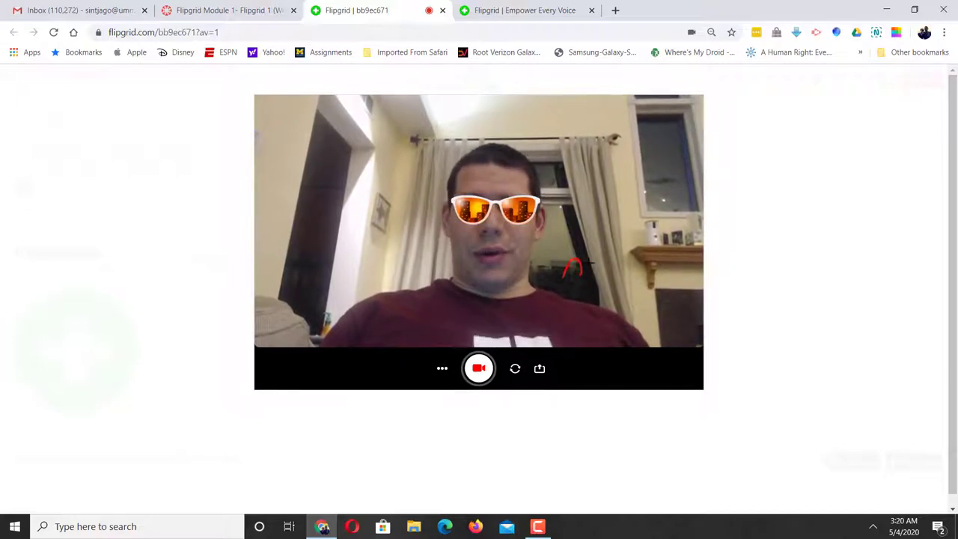
left_click_drag(563, 275, 642, 274)
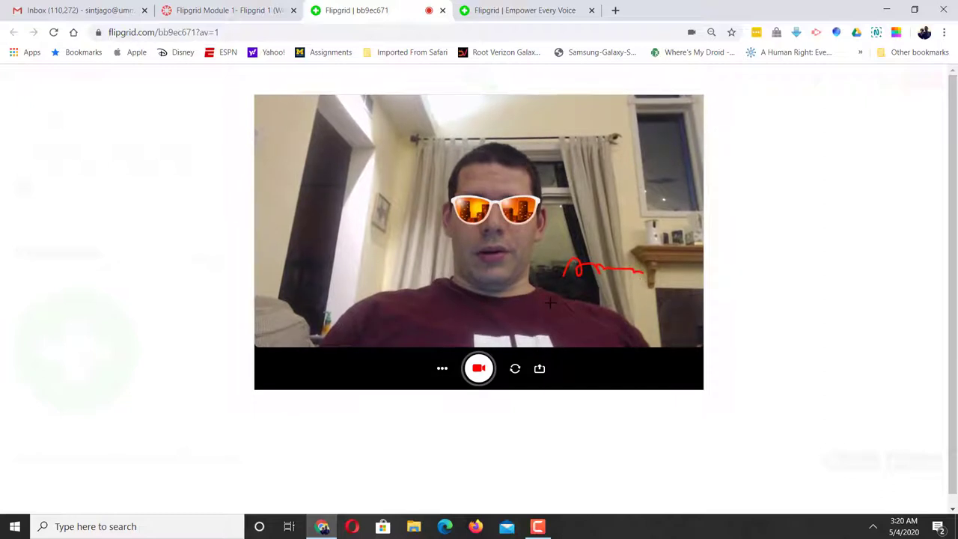
mouse_move(550, 303)
left_mouse_down()
mouse_move(682, 304)
mouse_move(597, 315)
left_mouse_up()
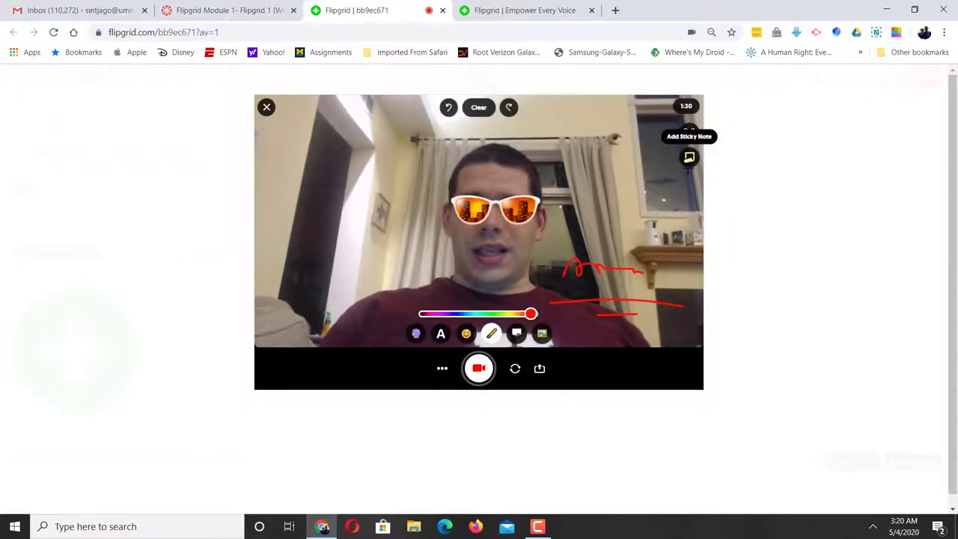
Add a sticky note reading 'Remember to mention: House items. Casa, Carro, Cocina.' and toggle Show Topic.
left_click(688, 165)
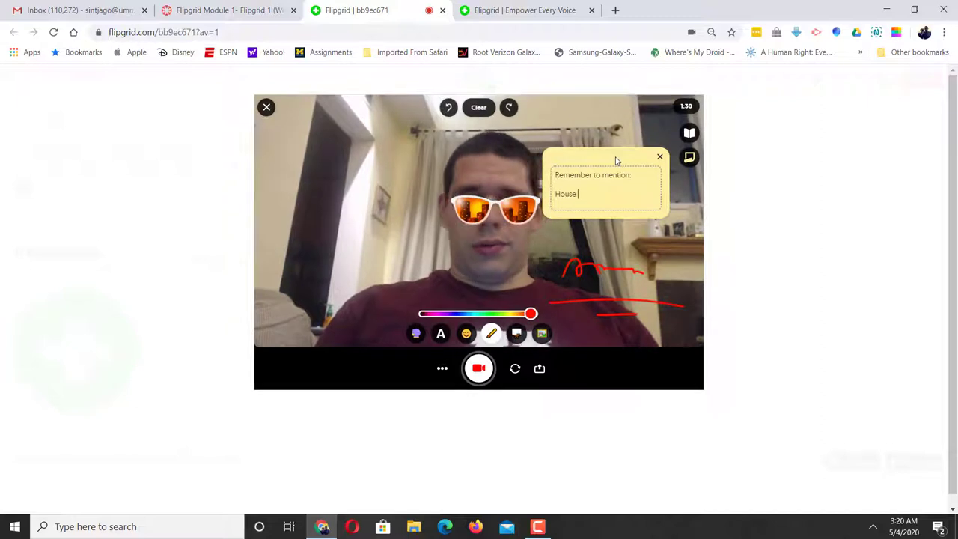
type("ms.")
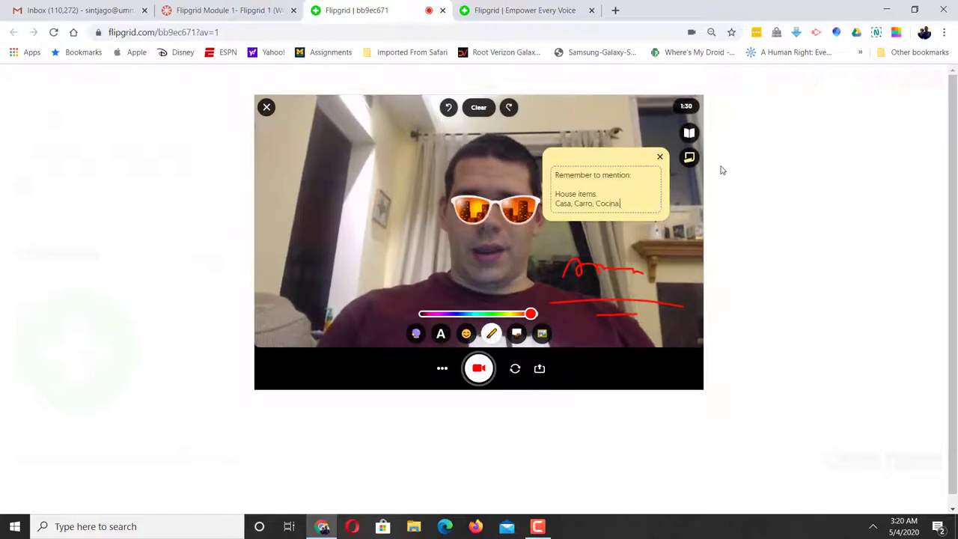
left_click(690, 133)
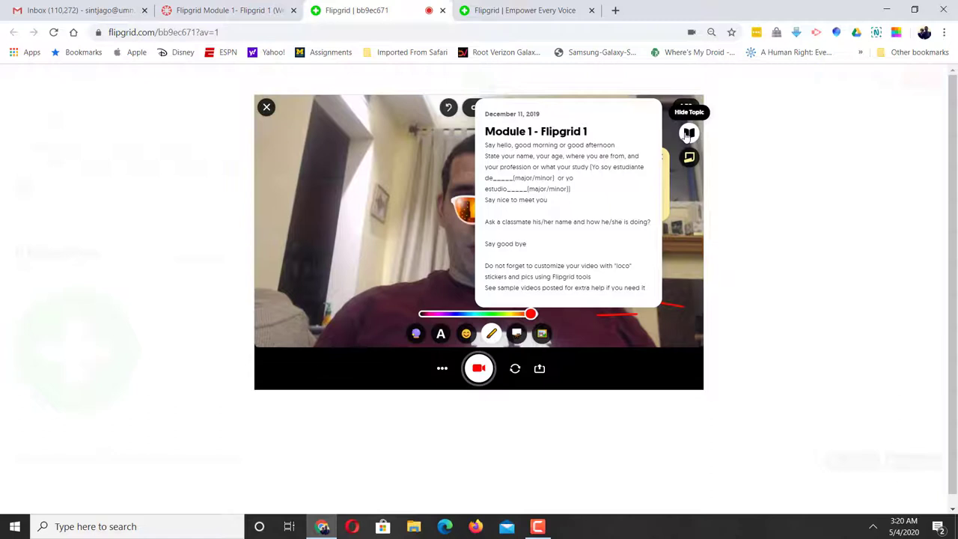
left_click(688, 133)
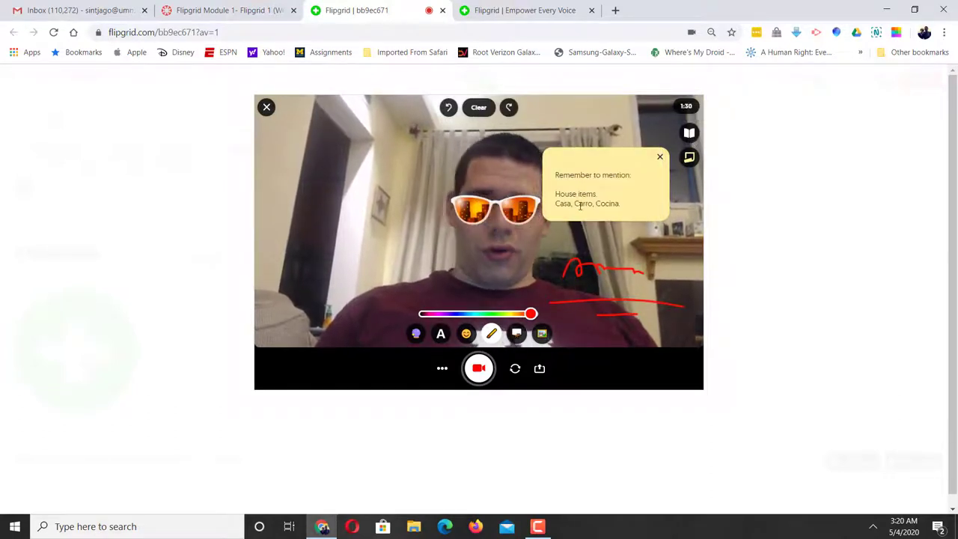
Record about 32 seconds of the decorated response, leaving 0:58 of the 1:30 limit.
left_click(482, 374)
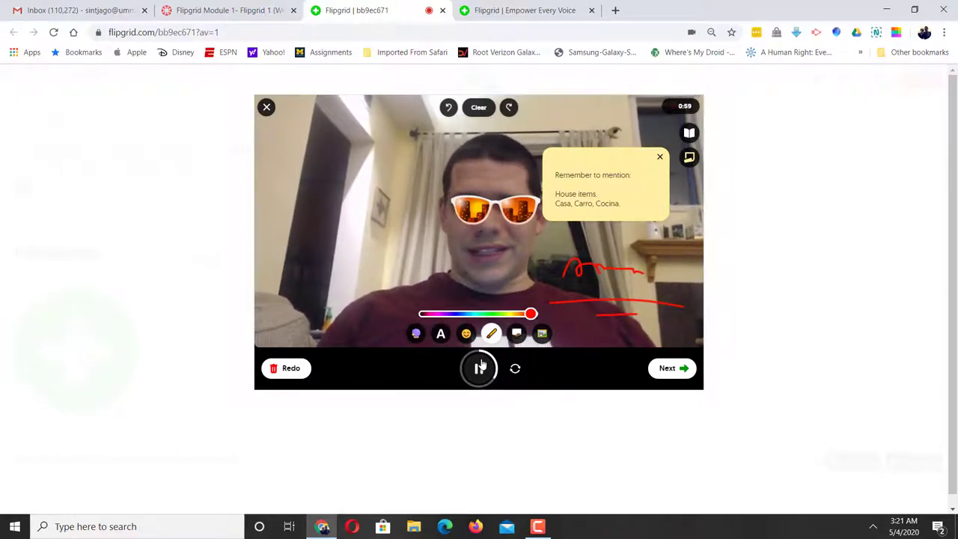
left_click(481, 370)
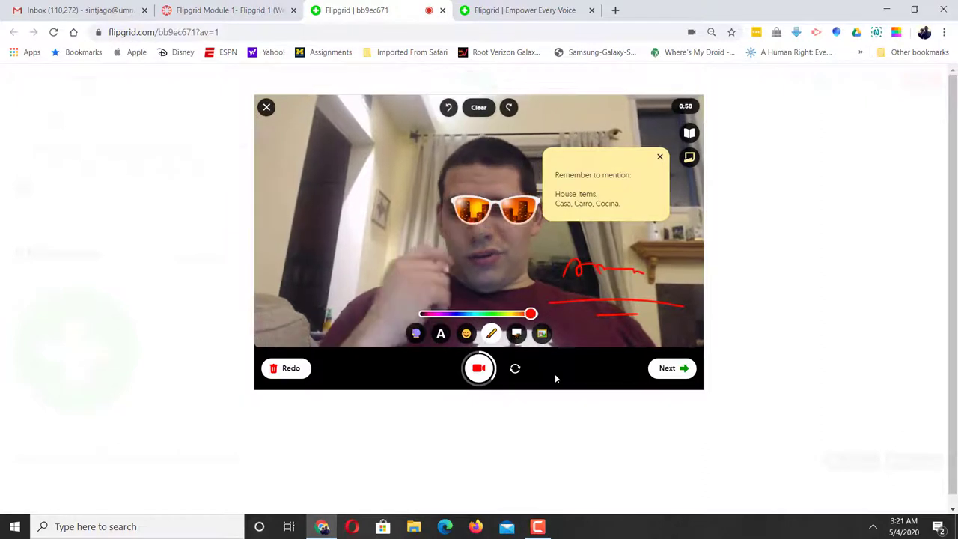
Open the recorded clip, drag the left trim handle to cut its beginning, and confirm.
left_click(668, 370)
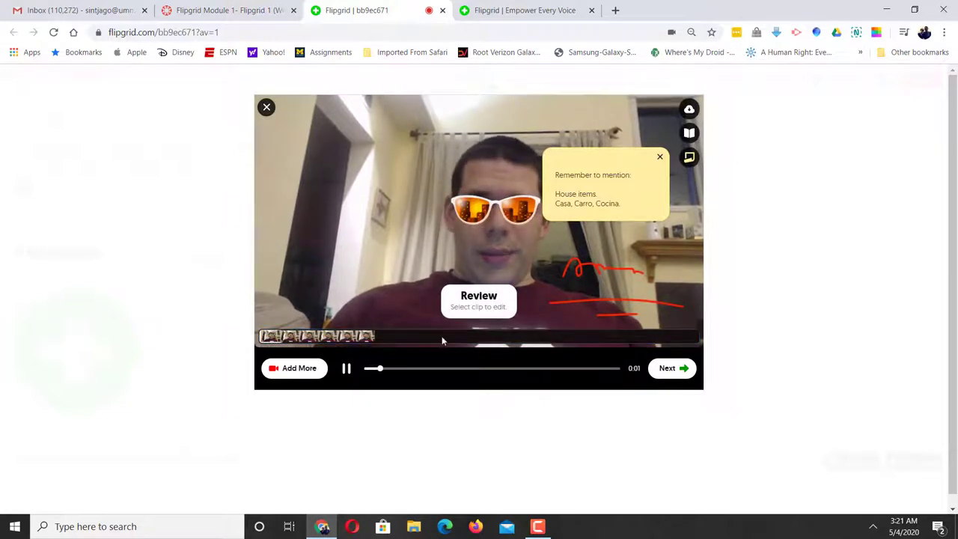
left_click(332, 336)
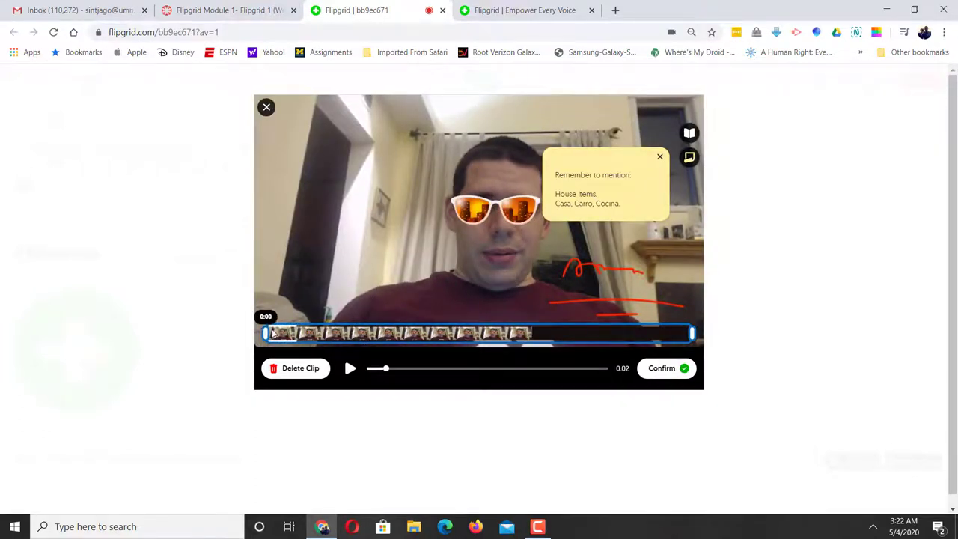
left_click_drag(274, 334, 242, 336)
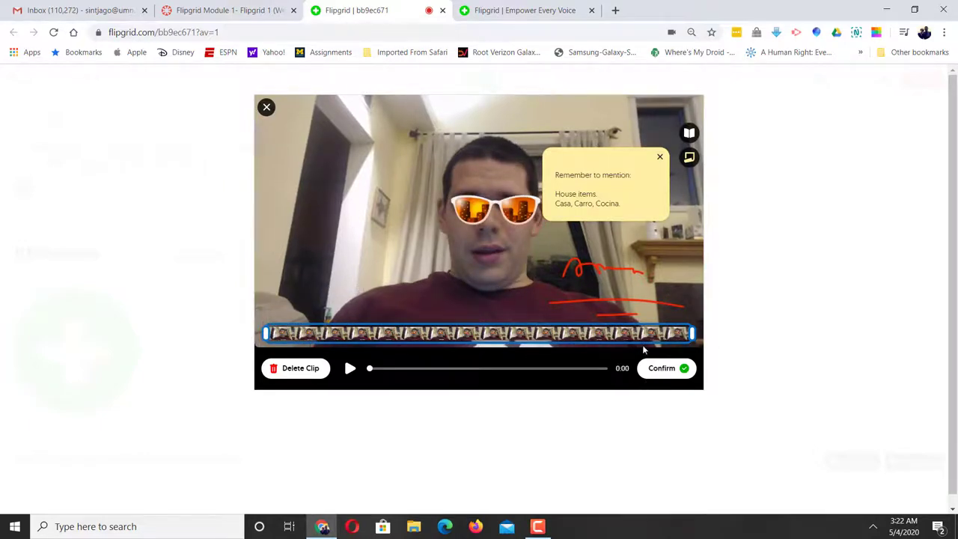
left_click(659, 367)
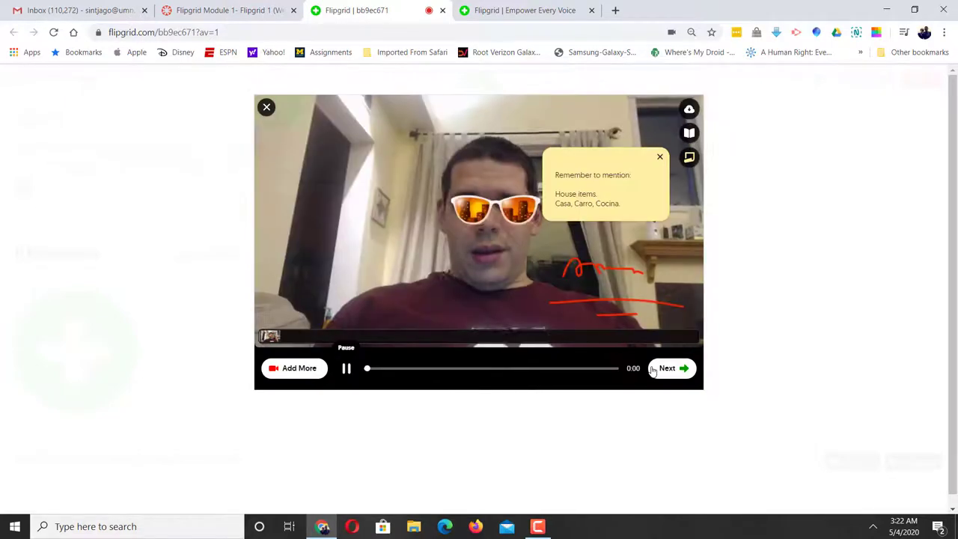
Advance to the Selfie step, briefly checking the Flipgrid info tab before returning.
left_click(665, 368)
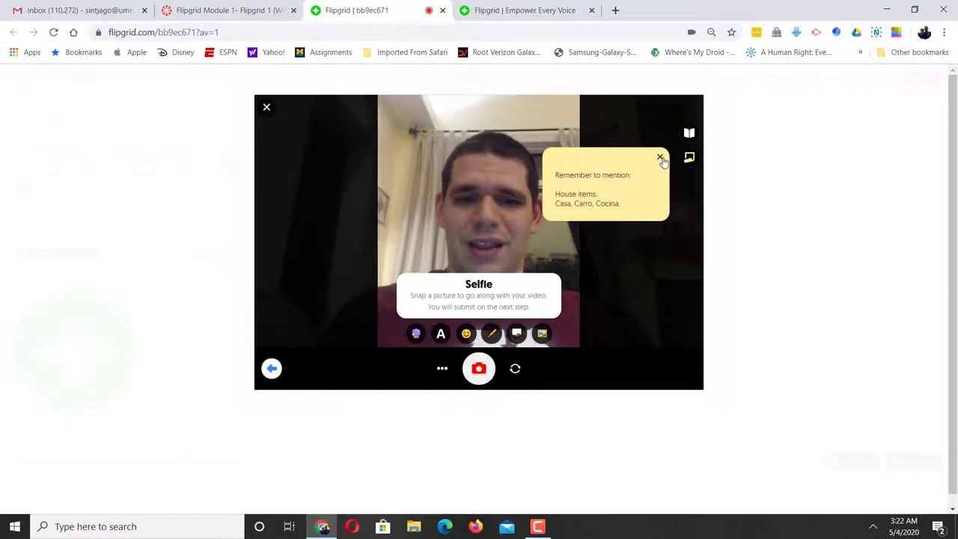
left_click(523, 10)
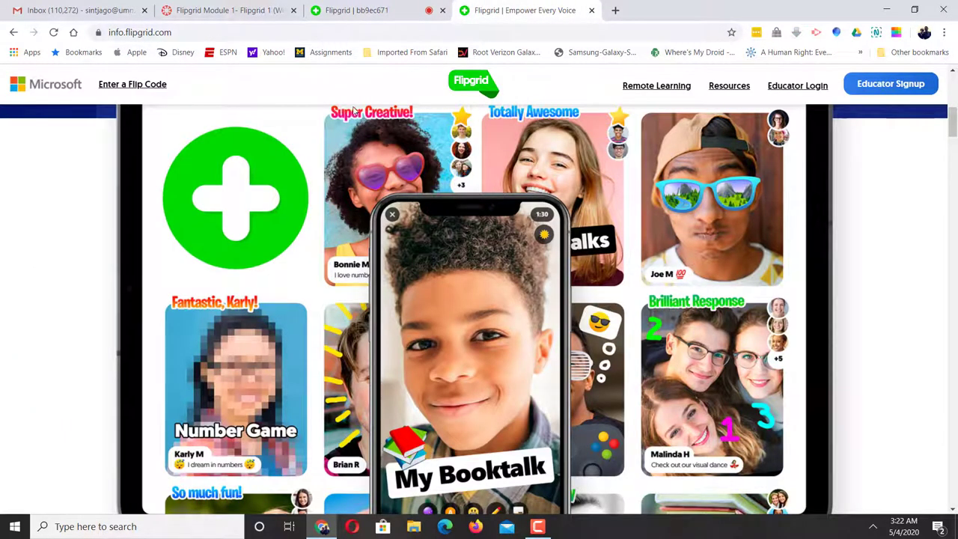
left_click(394, 12)
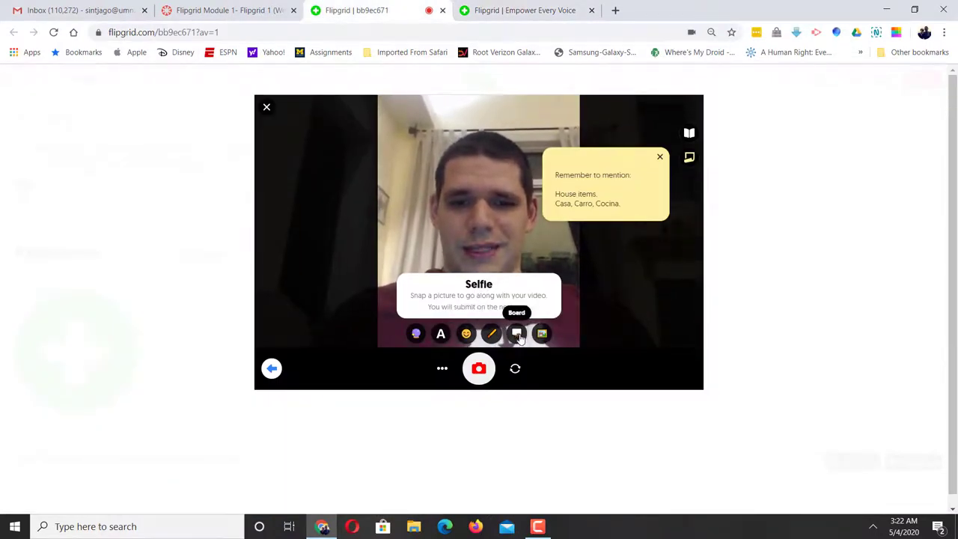
Add the green headband sticker to the selfie and move it up onto the head.
left_click(465, 334)
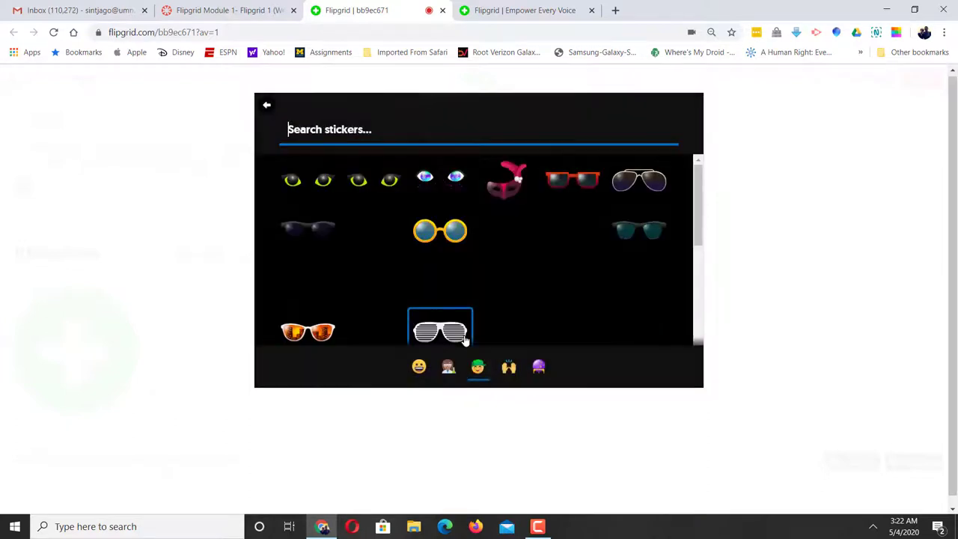
scroll(568, 315, "down", 5)
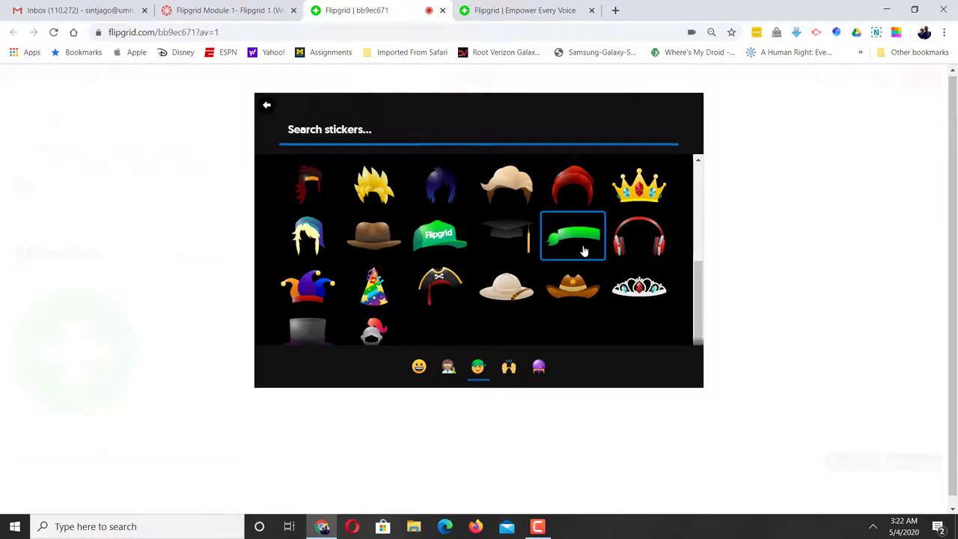
left_click(584, 251)
left_click_drag(415, 219, 460, 159)
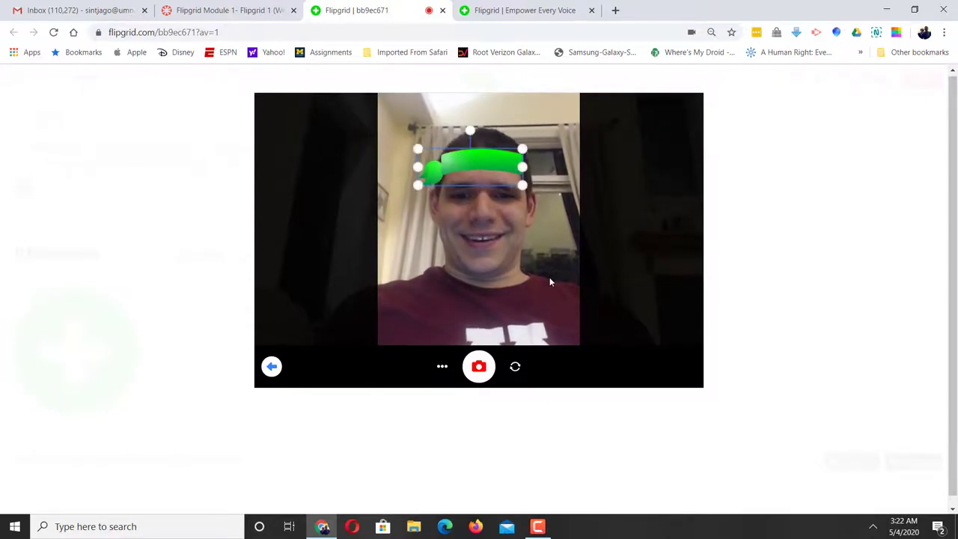
Browse the sticker categories and add the ¡Qué chévere! sticker with the Venezuelan flag.
mouse_move(497, 305)
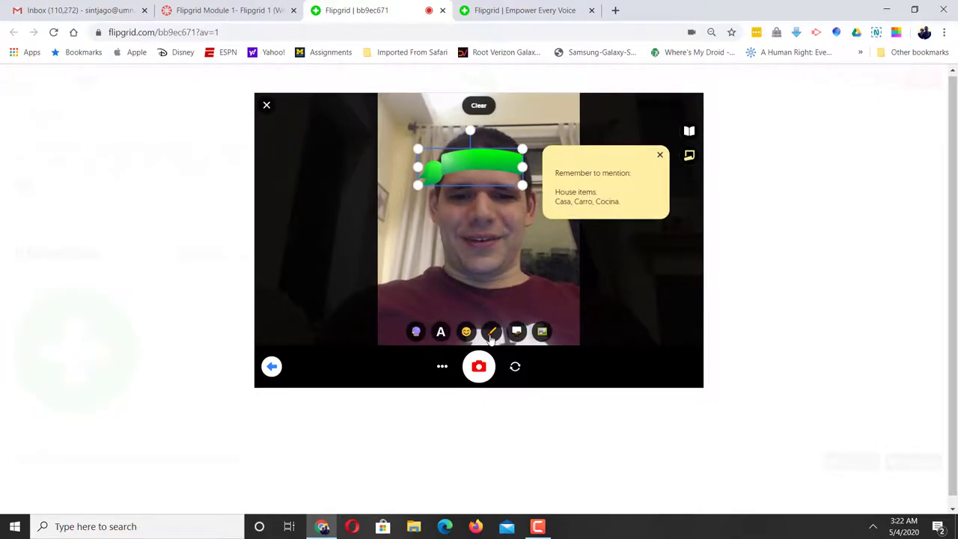
left_click(466, 332)
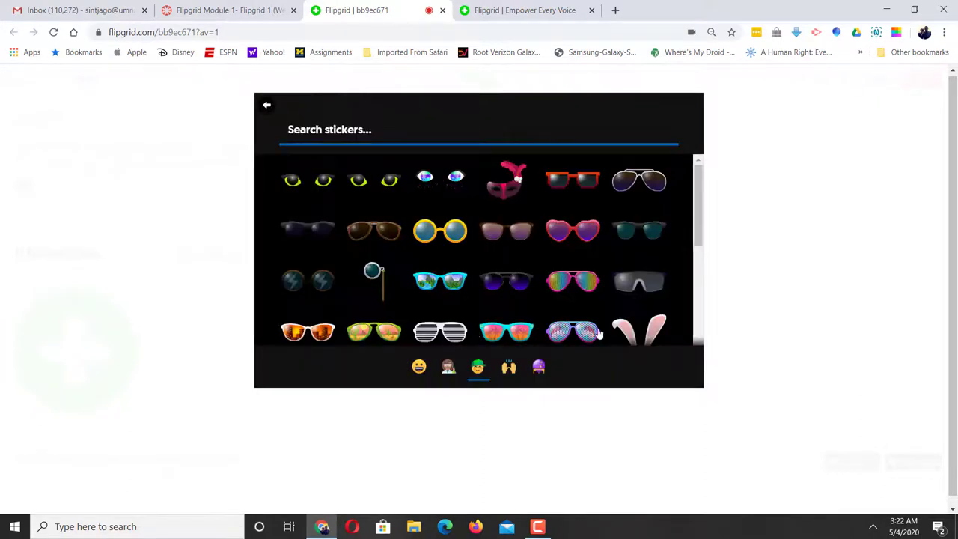
left_click(537, 368)
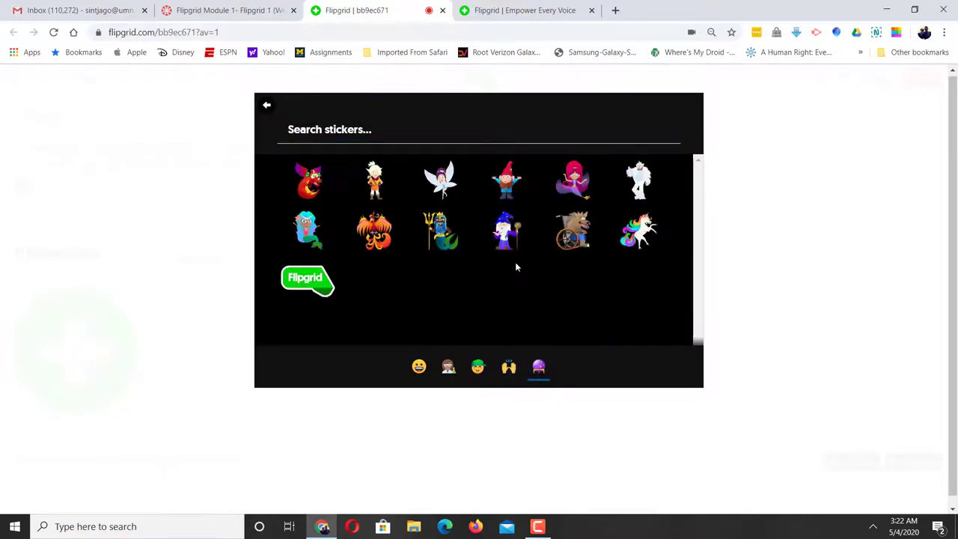
left_click(508, 366)
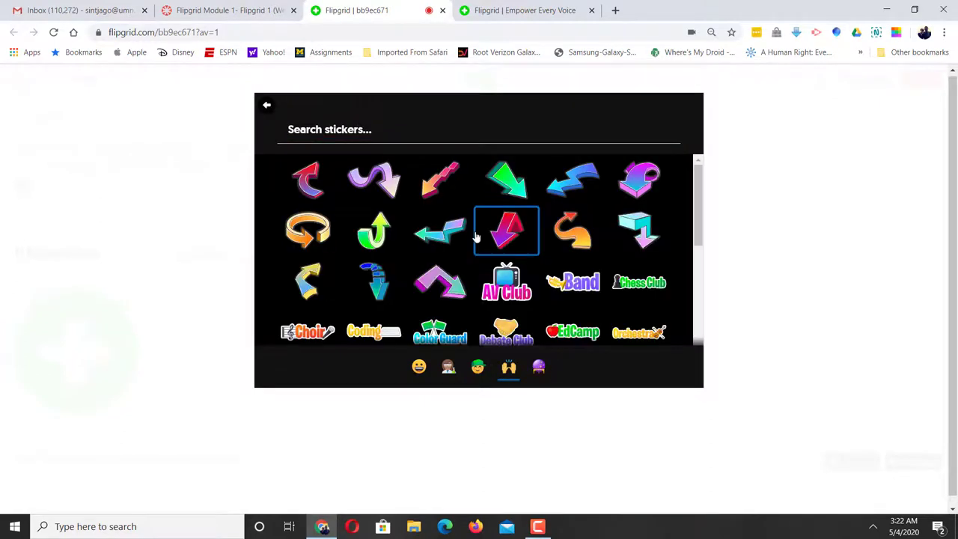
scroll(483, 281, "down", 5)
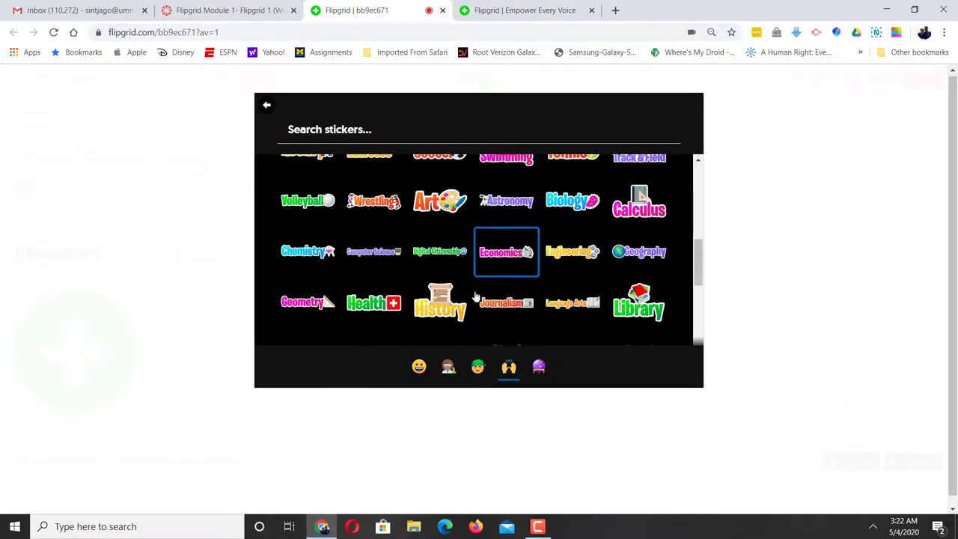
scroll(471, 292, "down", 5)
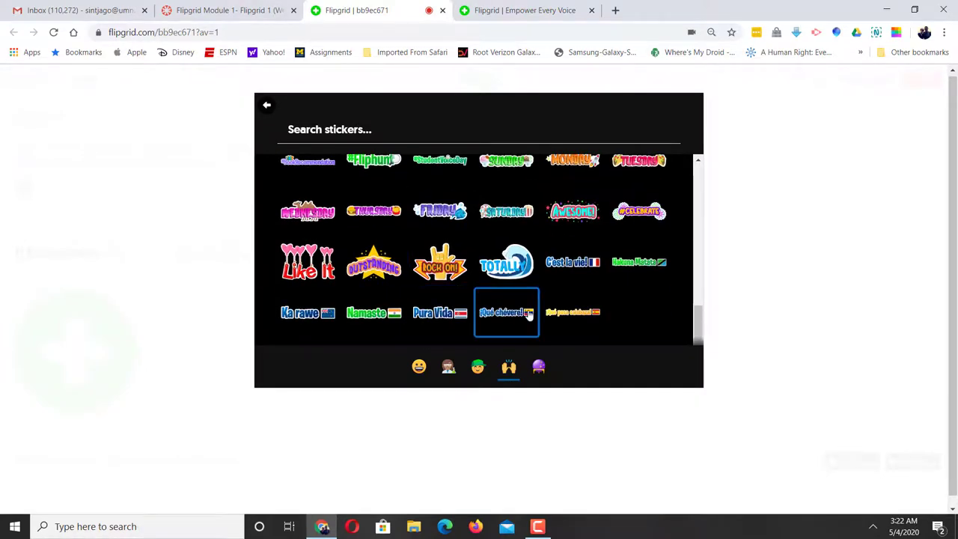
left_click(528, 315)
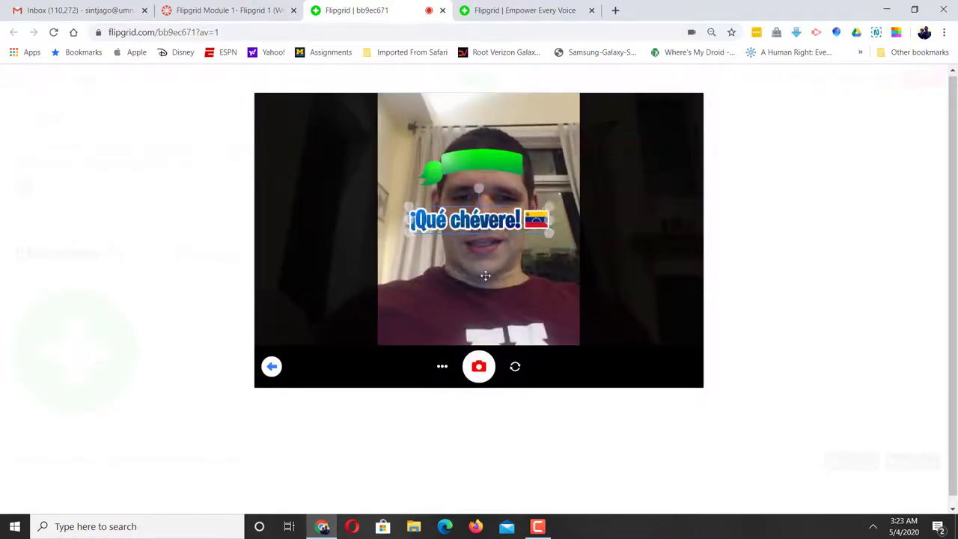
Move the ¡Qué chévere! sticker lower, capture the stickered selfie, and continue to the submission form.
left_click_drag(486, 240, 489, 297)
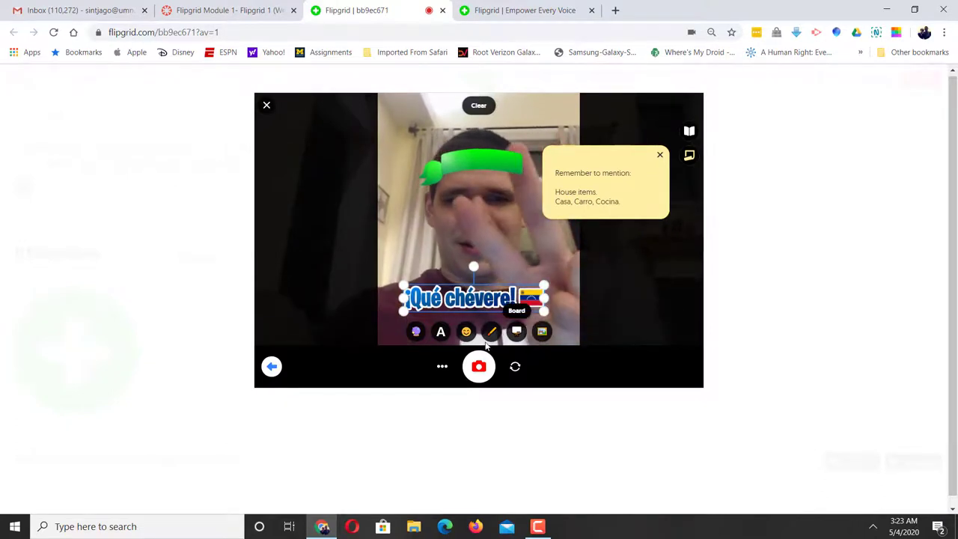
left_click(477, 367)
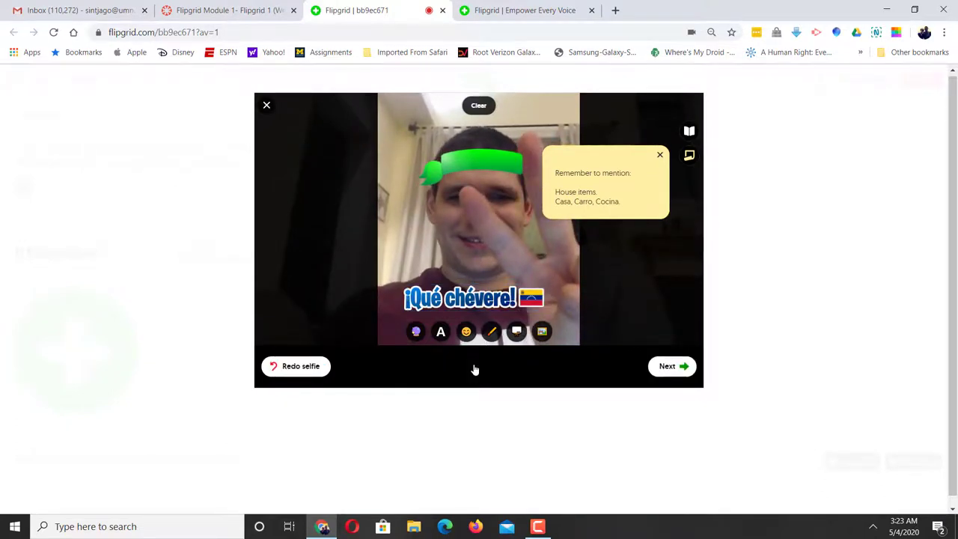
left_click(674, 375)
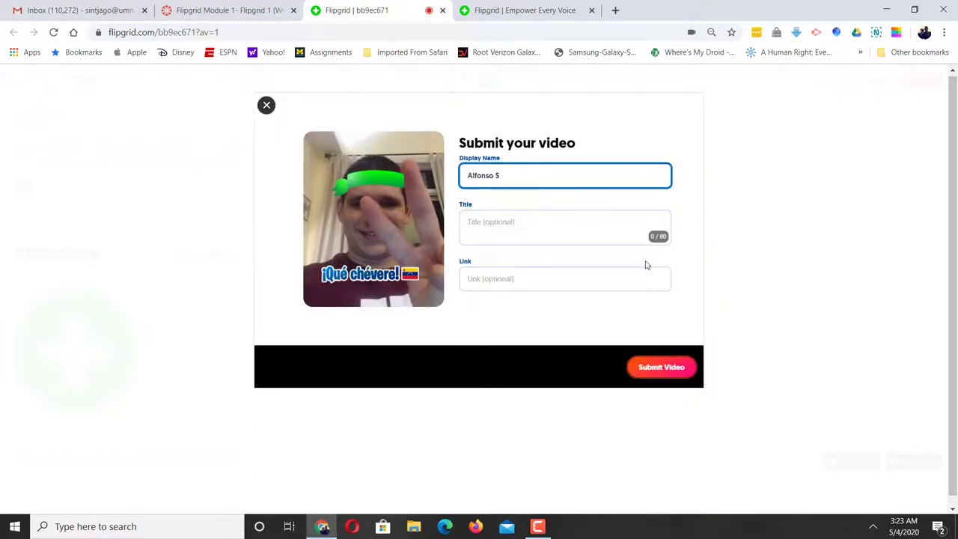
Title the video 'Test' and submit it to the topic.
left_click(552, 227)
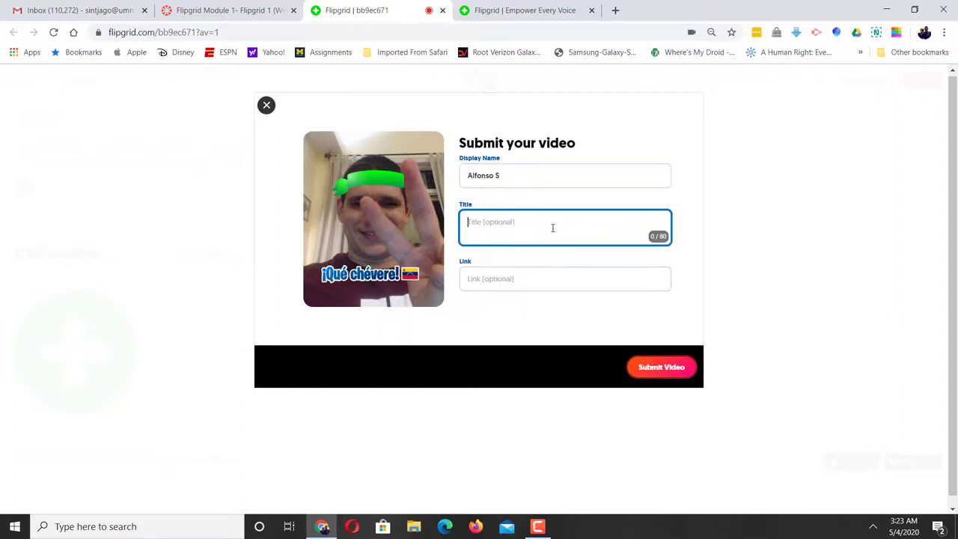
double_click(529, 175)
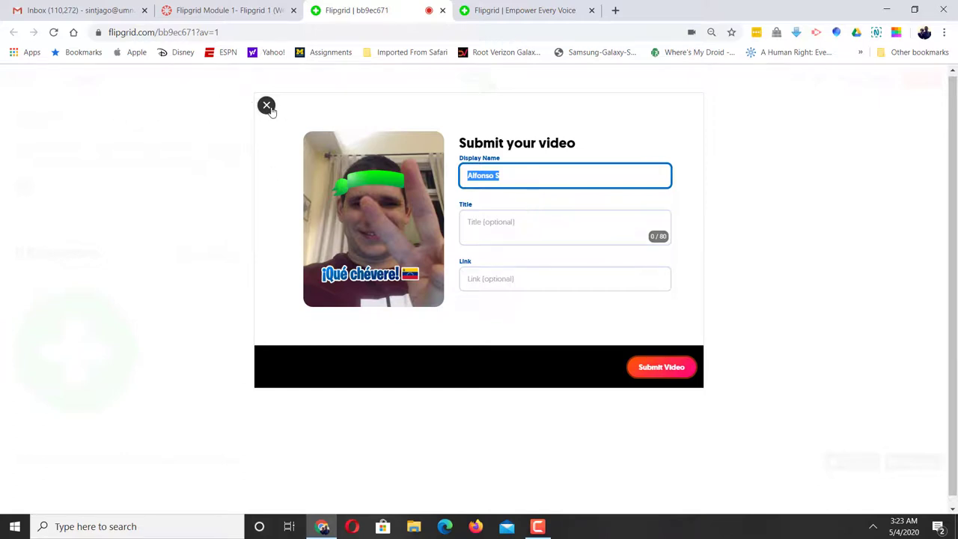
left_click(500, 223)
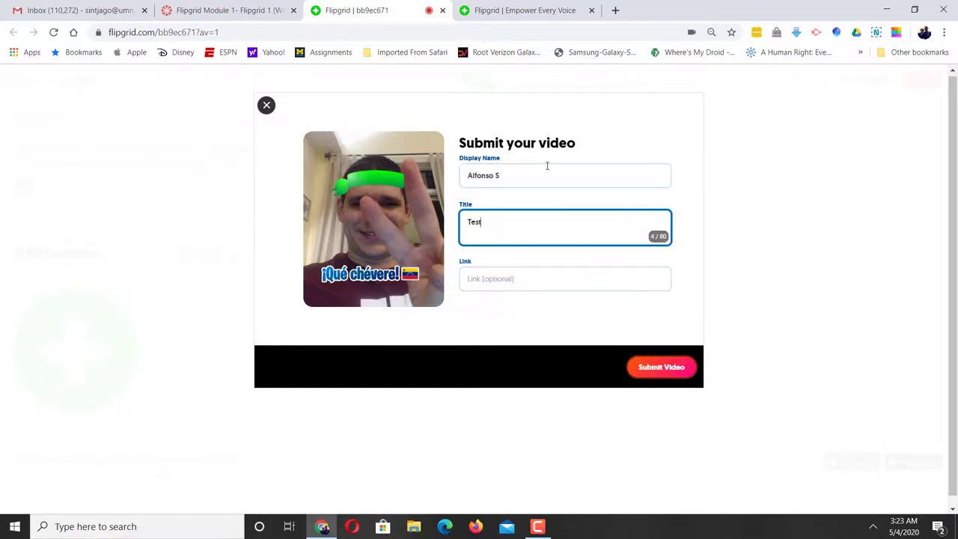
left_click(659, 367)
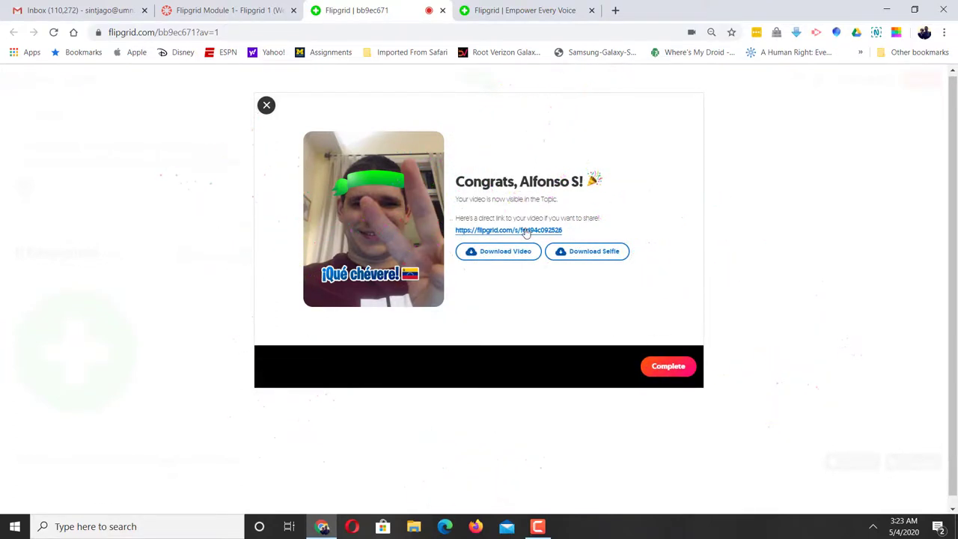
Open the posted video's share link, close it, and return to the Canvas assignment page.
left_click(526, 230)
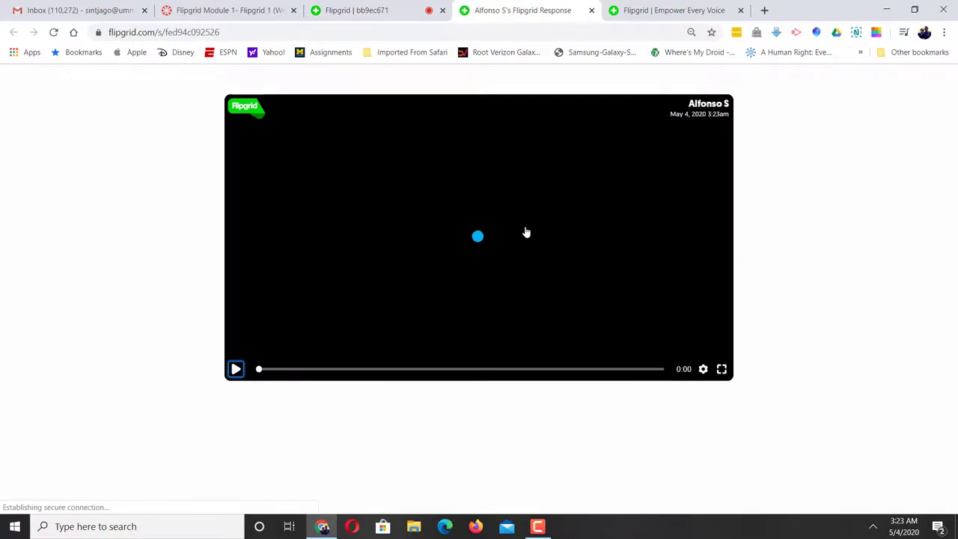
left_click(591, 9)
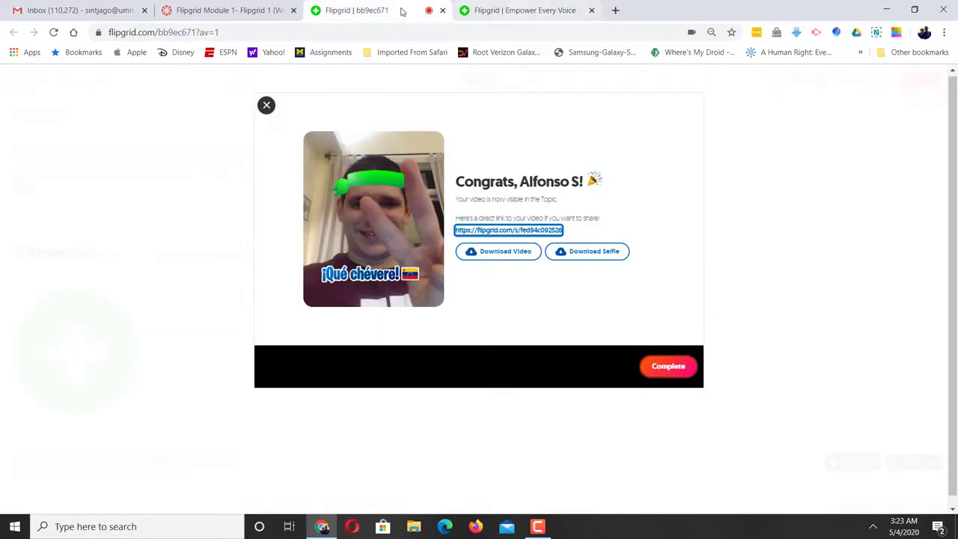
left_click(247, 9)
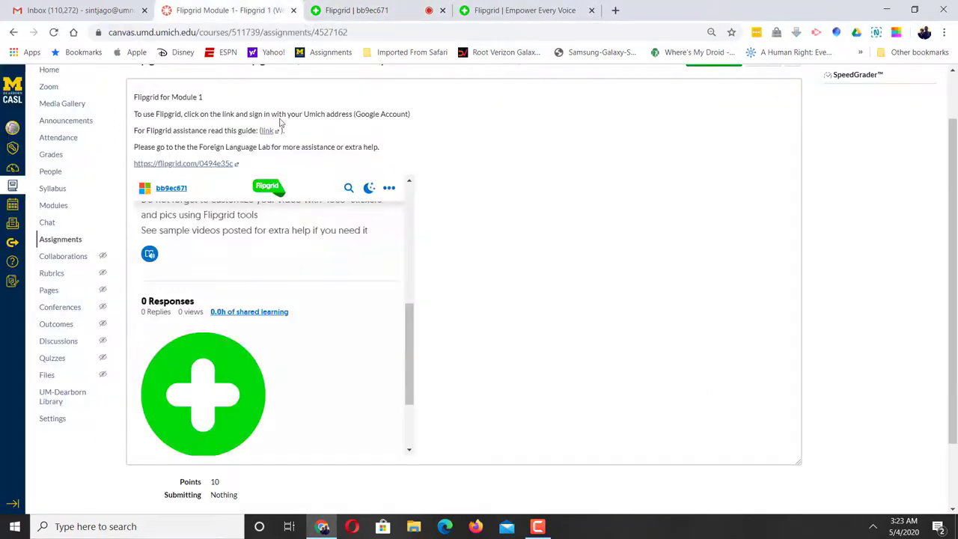
Reload the assignment and sign in to the embedded Flipgrid with the school Google account to reveal the Test response.
left_click(49, 34)
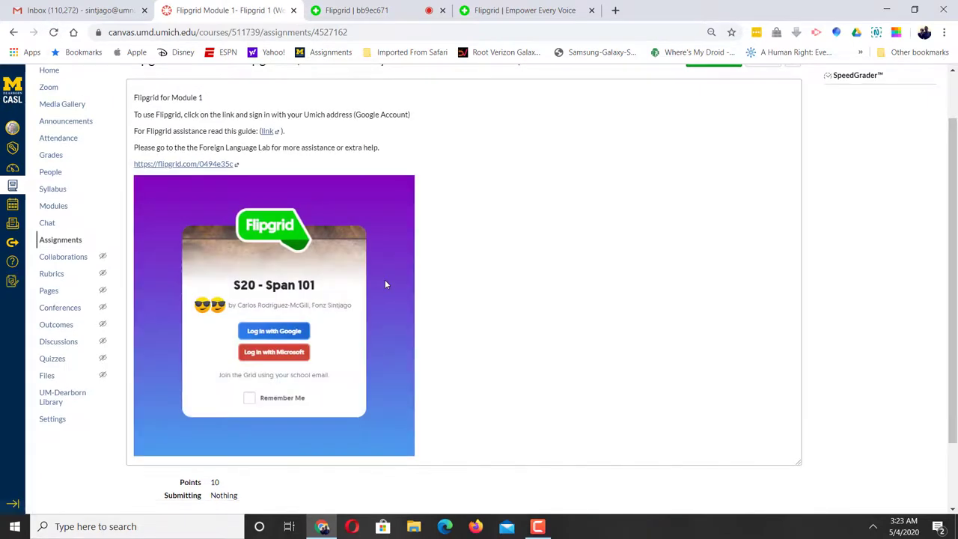
left_click(284, 331)
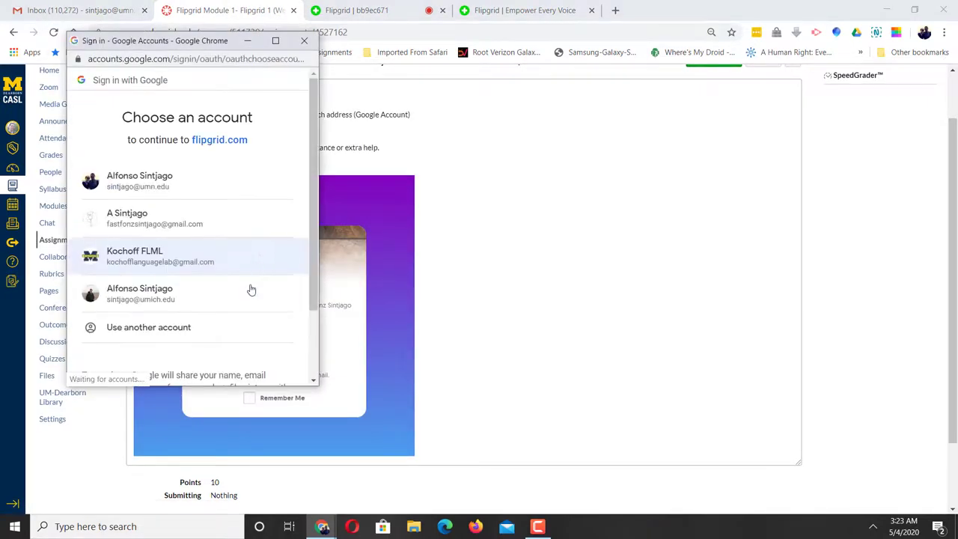
left_click(248, 297)
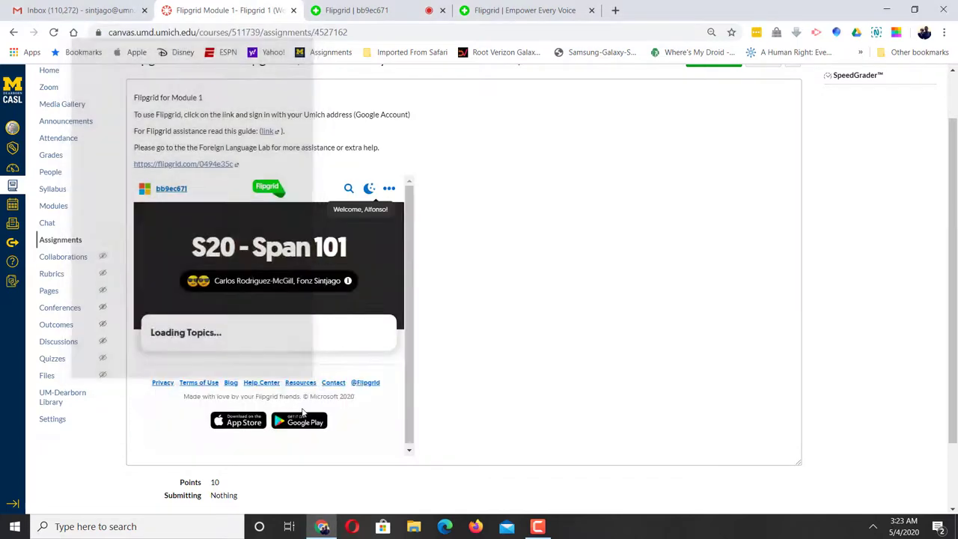
scroll(338, 370, "down", 3)
scroll(337, 369, "down", 5)
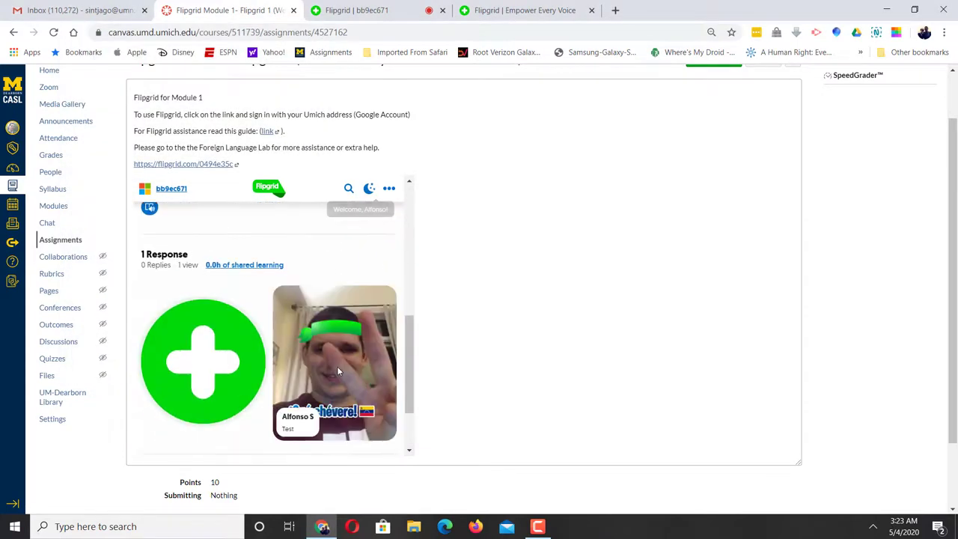
scroll(338, 369, "up", 1)
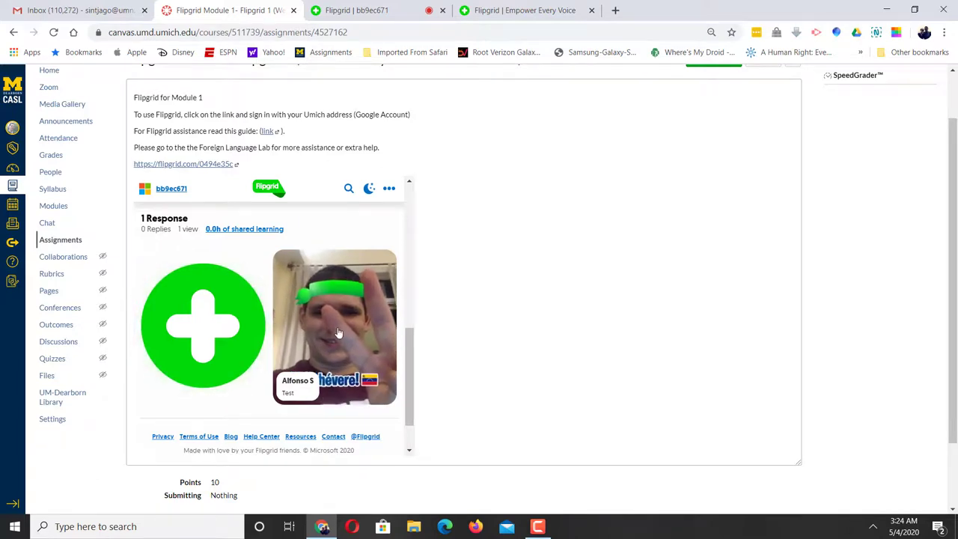
Play the Test response and start a reply, allowing camera and microphone access.
left_click(338, 332)
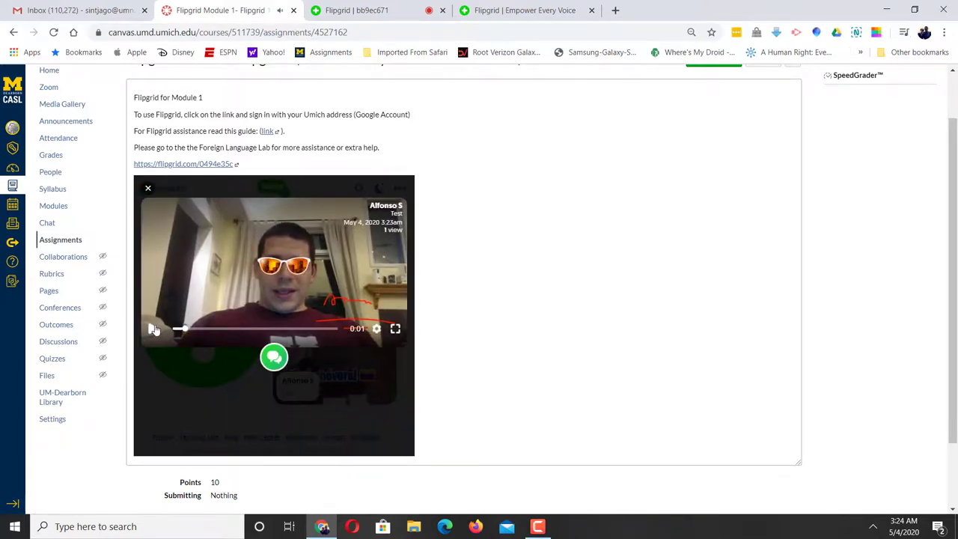
left_click(275, 350)
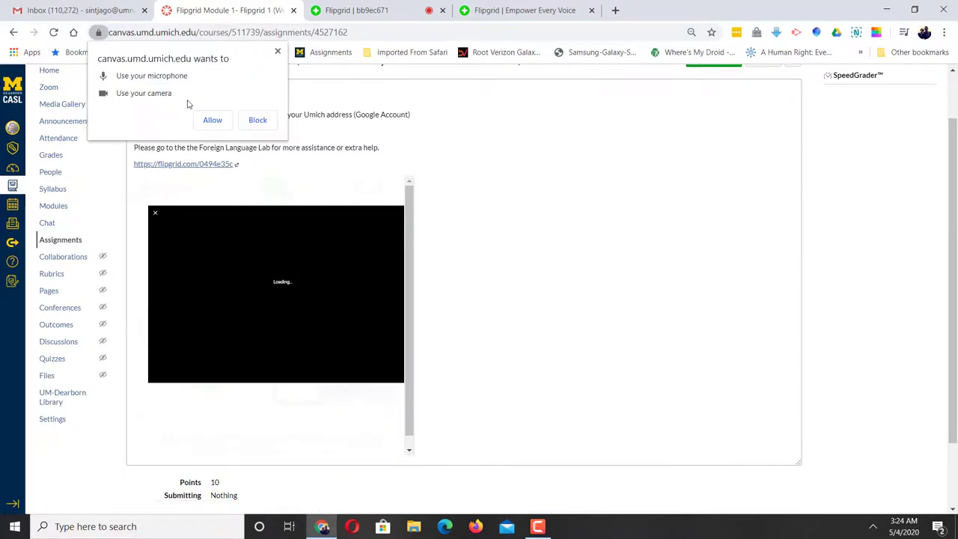
left_click(213, 120)
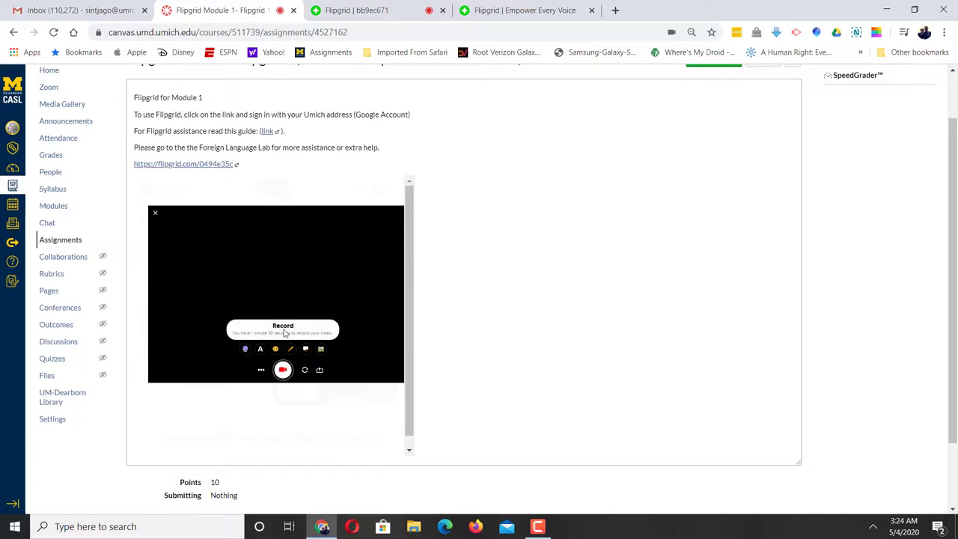
Dismiss the reply recorder, pause playback, and go to the peer topic with 17 responses.
left_click(155, 215)
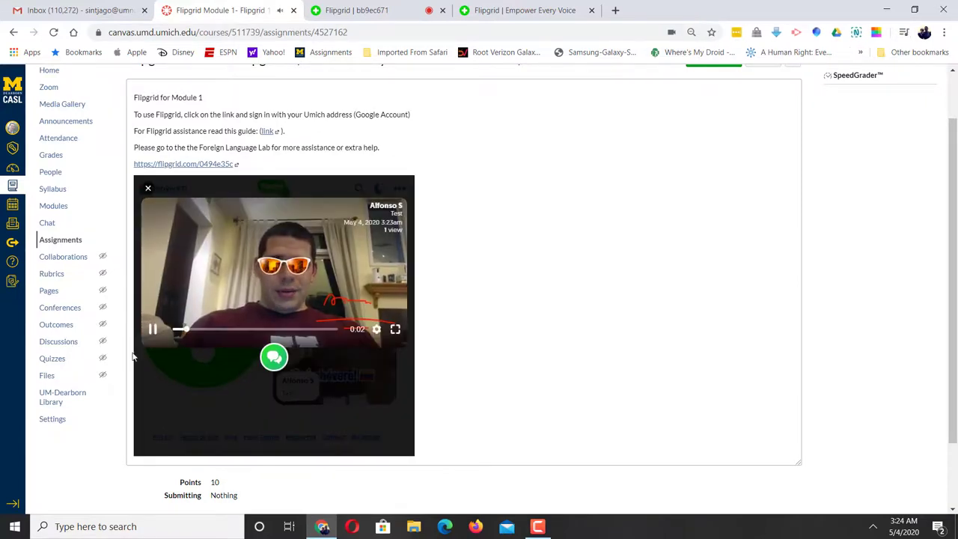
left_click(153, 333)
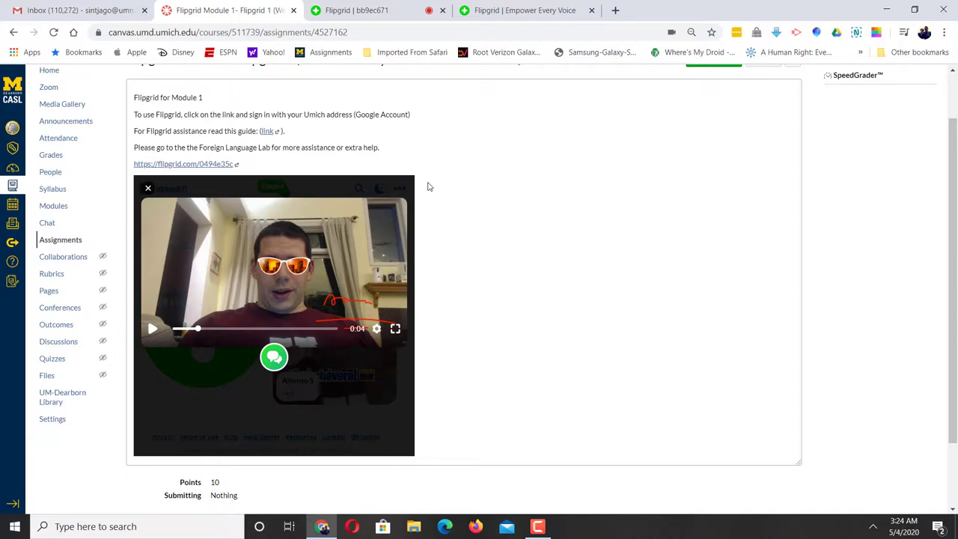
left_click(522, 9)
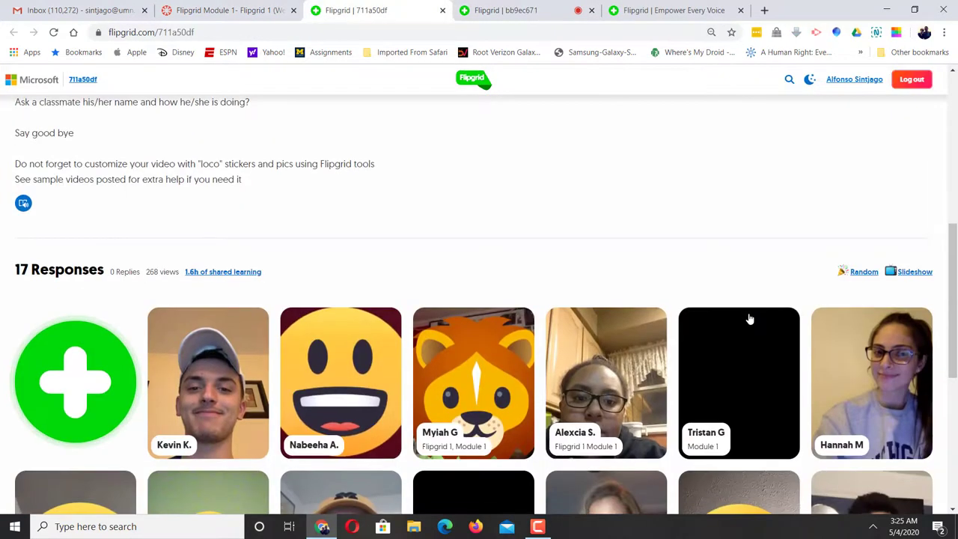
scroll(749, 319, "down", 2)
left_click(748, 316)
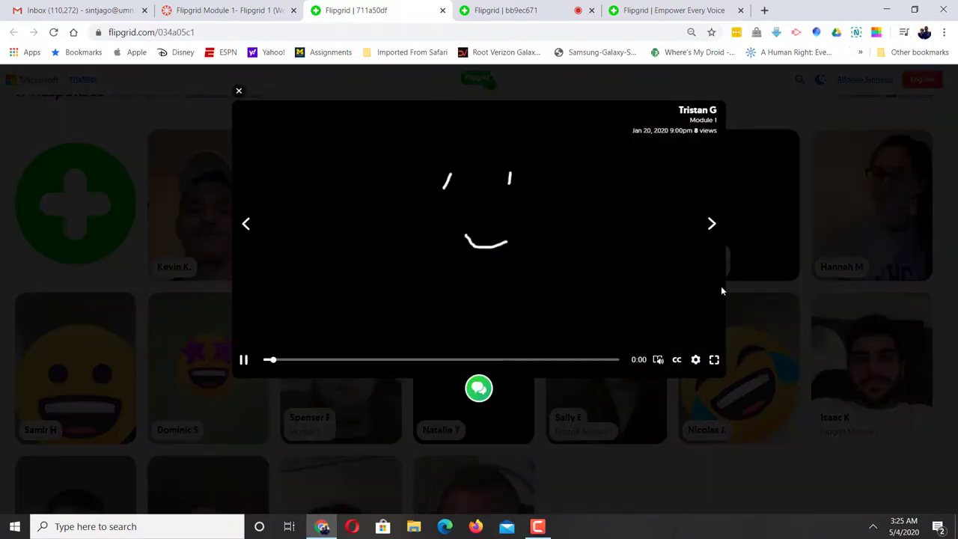
left_click(238, 92)
scroll(277, 259, "down", 2)
scroll(277, 260, "up", 2)
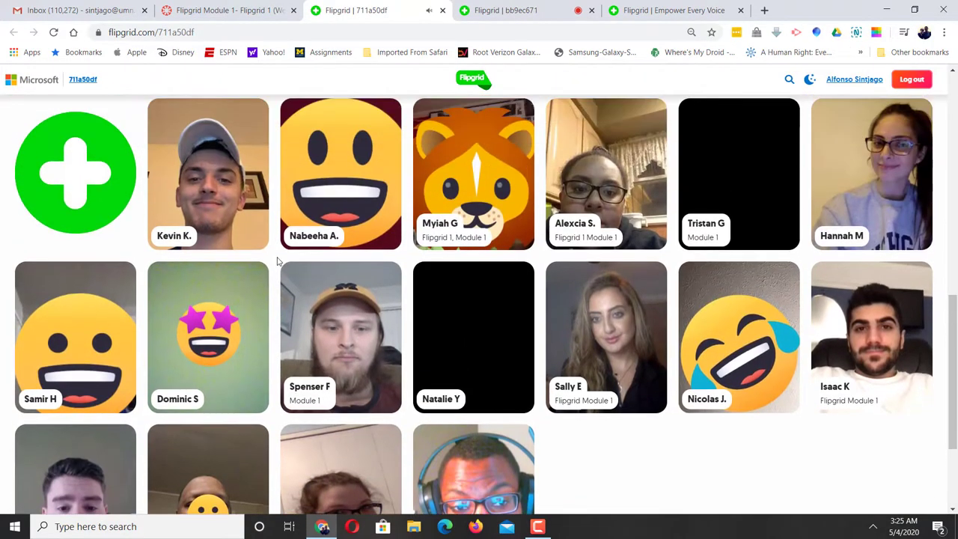
scroll(277, 259, "up", 4)
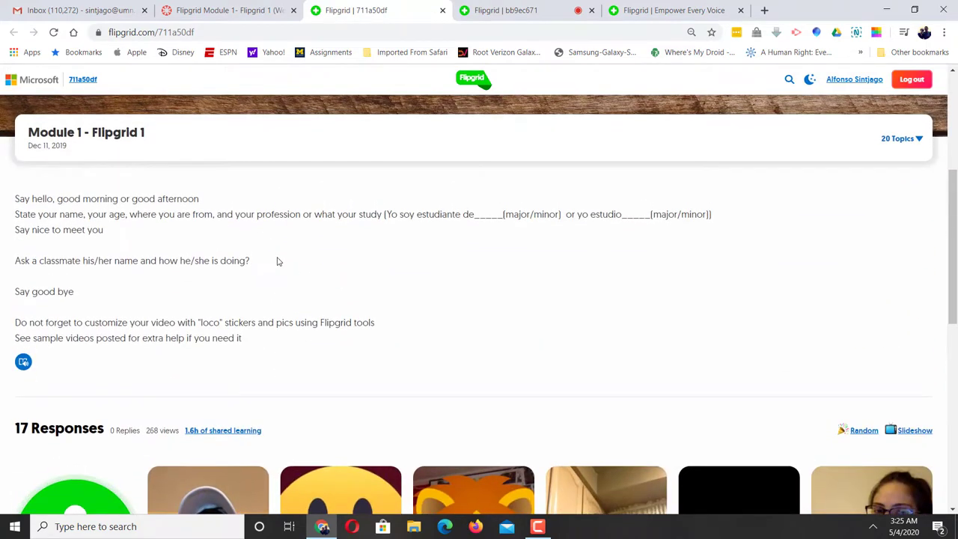
scroll(276, 260, "down", 3)
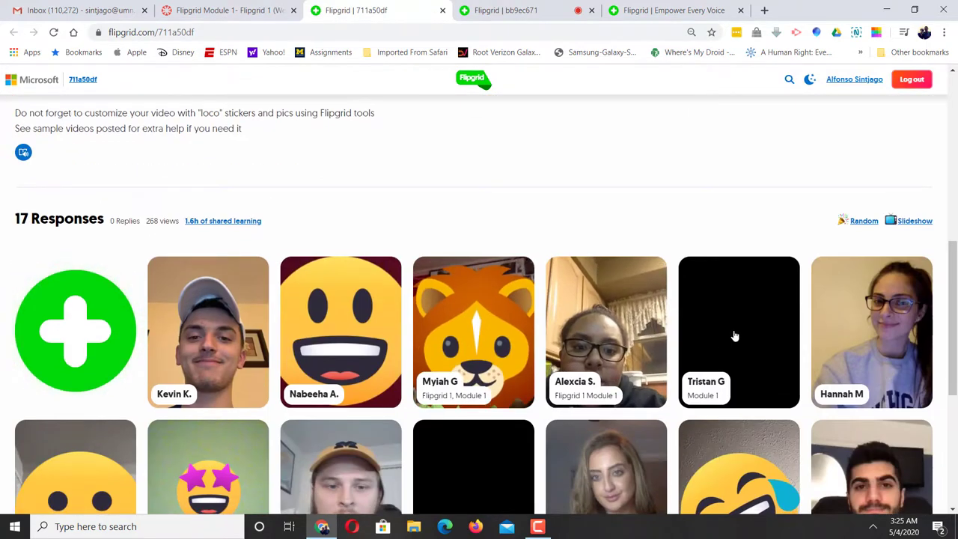
scroll(734, 342, "down", 3)
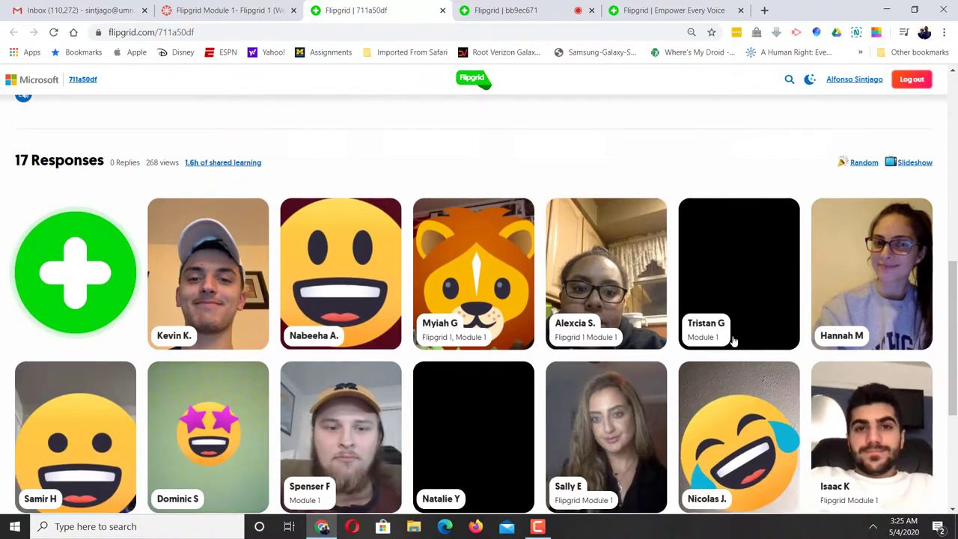